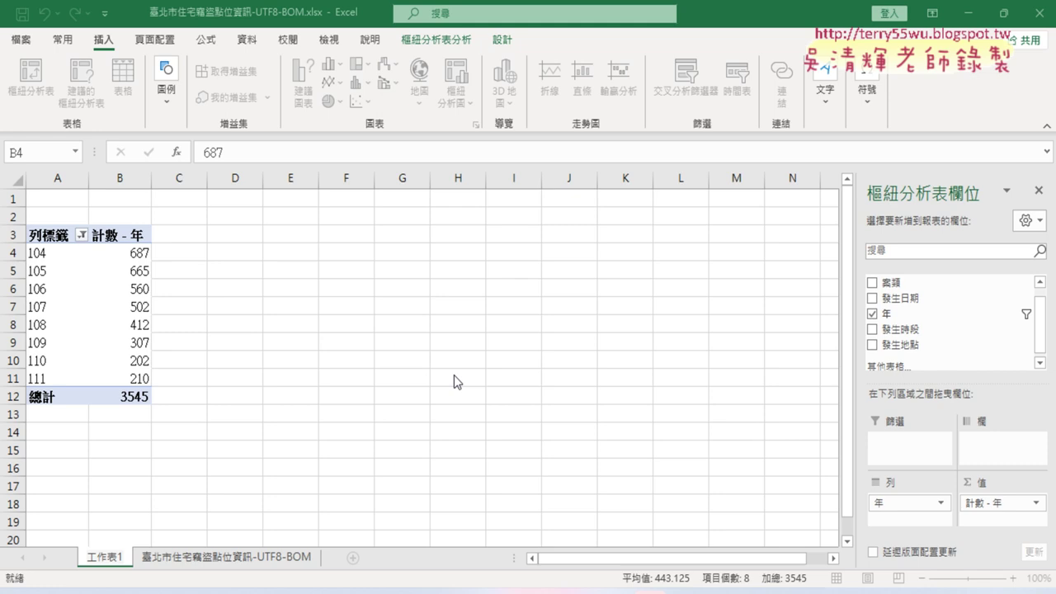
Step: Check the 年 year column on the raw burglary data sheet, then return to 工作表1
left_click(248, 561)
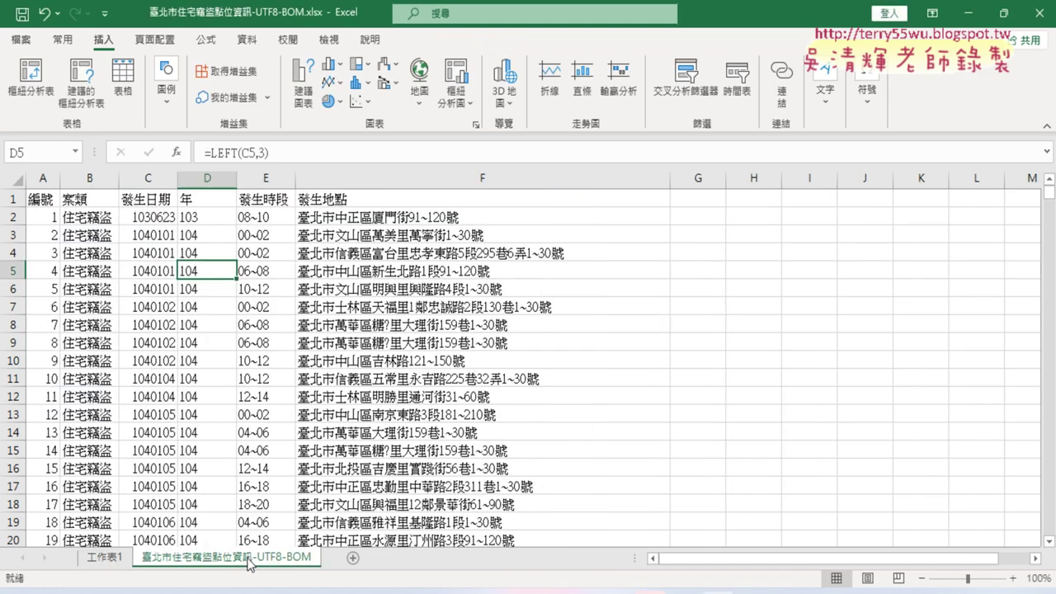
left_click(211, 178)
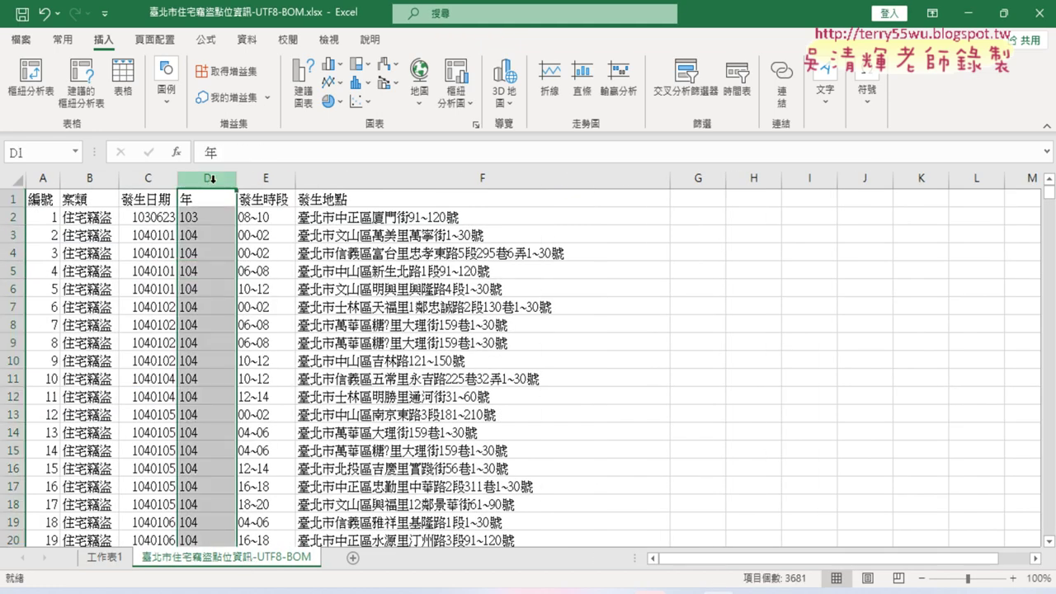
left_click(108, 558)
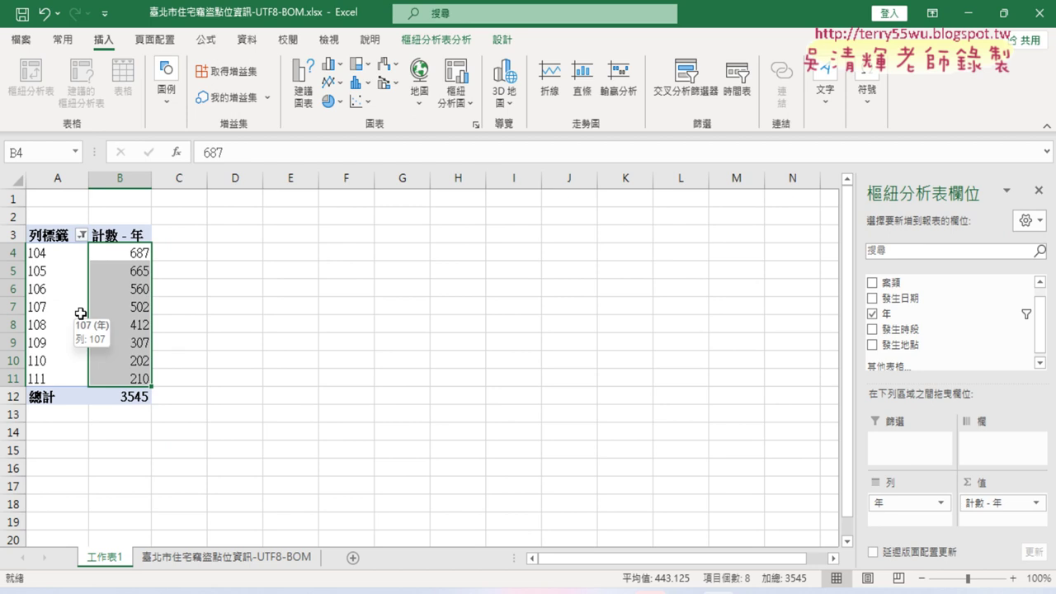
Step: Select the pivot table's yearly labels and counts, from 687 for year 104 to 210 for year 111
left_click(126, 260)
left_click_drag(64, 270, 64, 380)
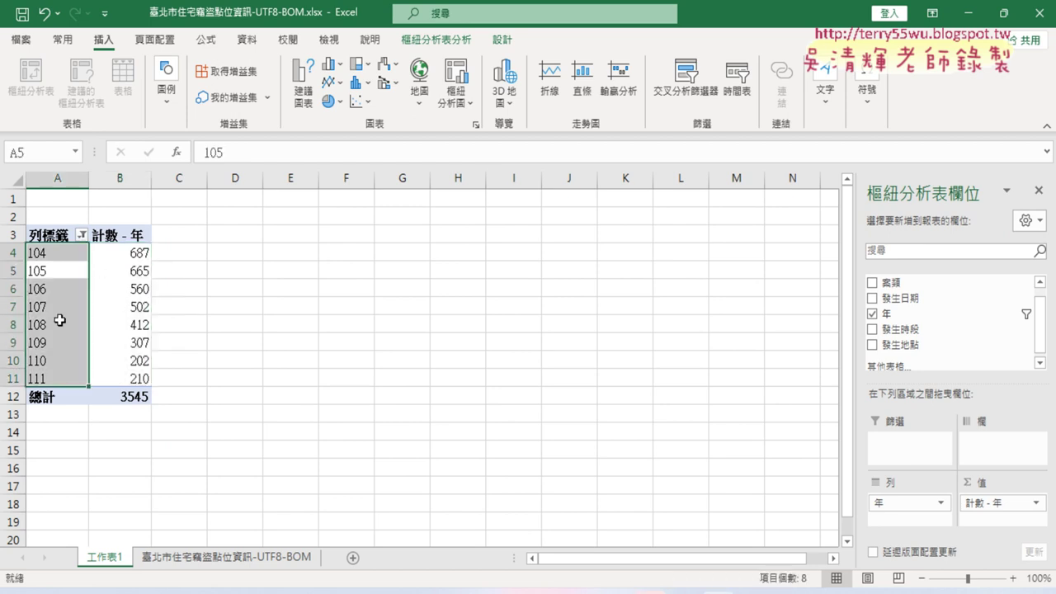
left_click(63, 380)
left_click(116, 378)
left_click(132, 258)
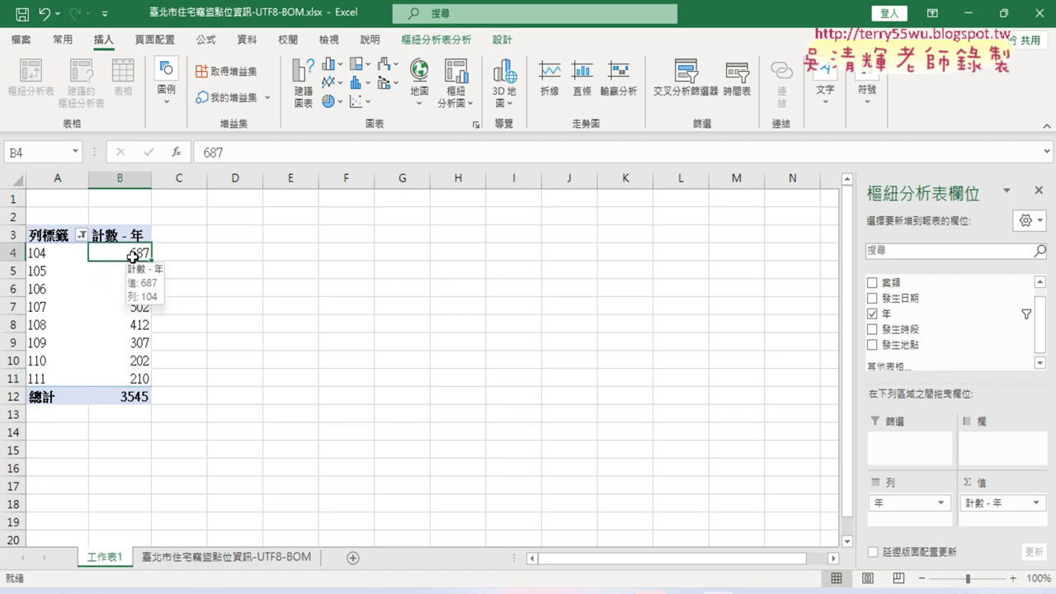
left_click(142, 380)
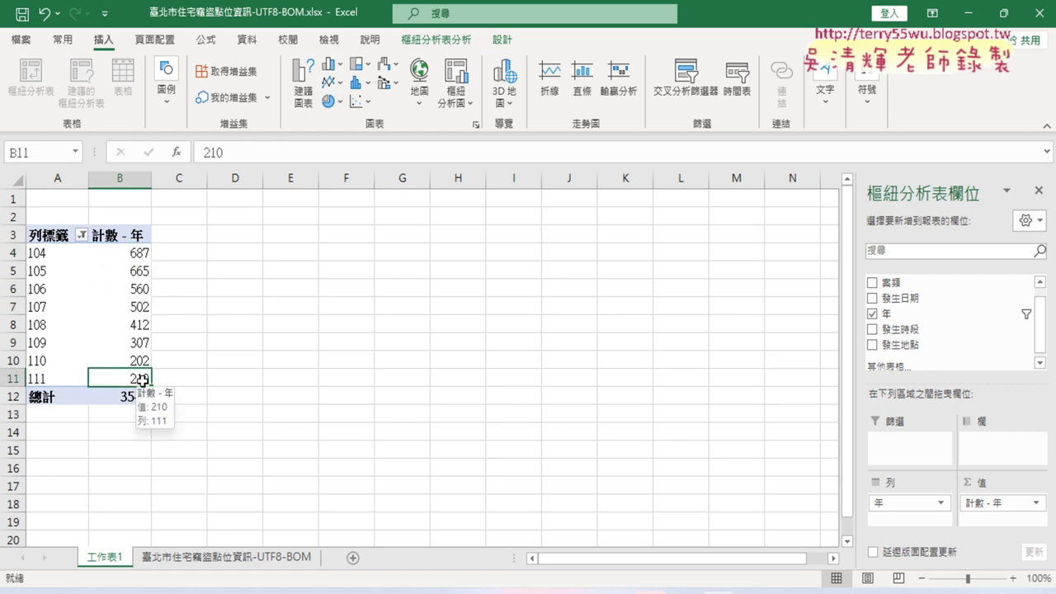
left_click_drag(134, 360, 141, 377)
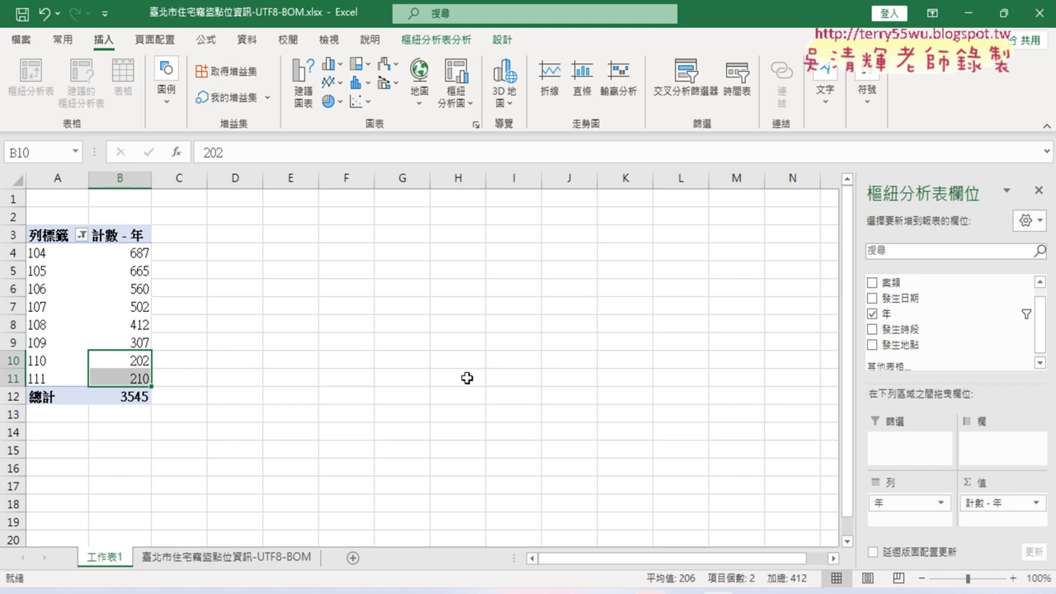
left_click(114, 327)
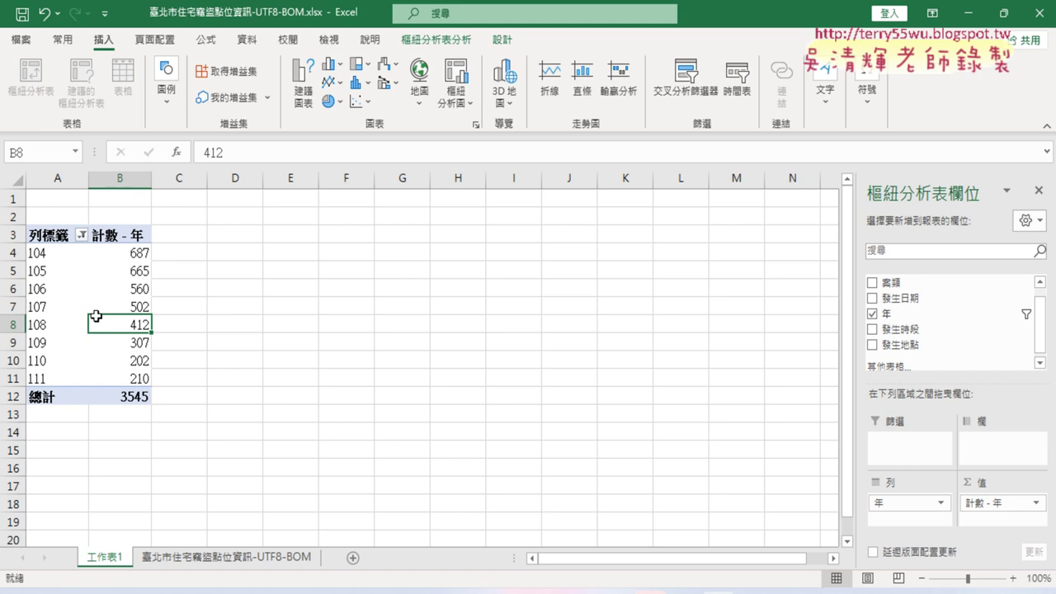
Step: Outline the pivot table and its analysis tools in red, then clear the marks
mouse_move(91, 321)
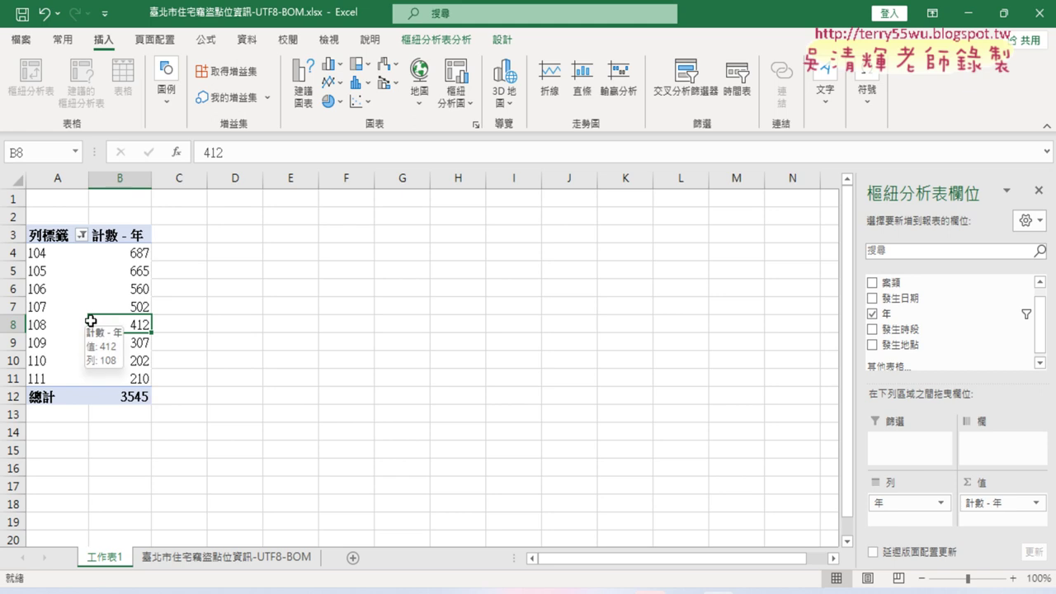
left_click_drag(21, 221, 32, 413)
left_click_drag(24, 229, 170, 404)
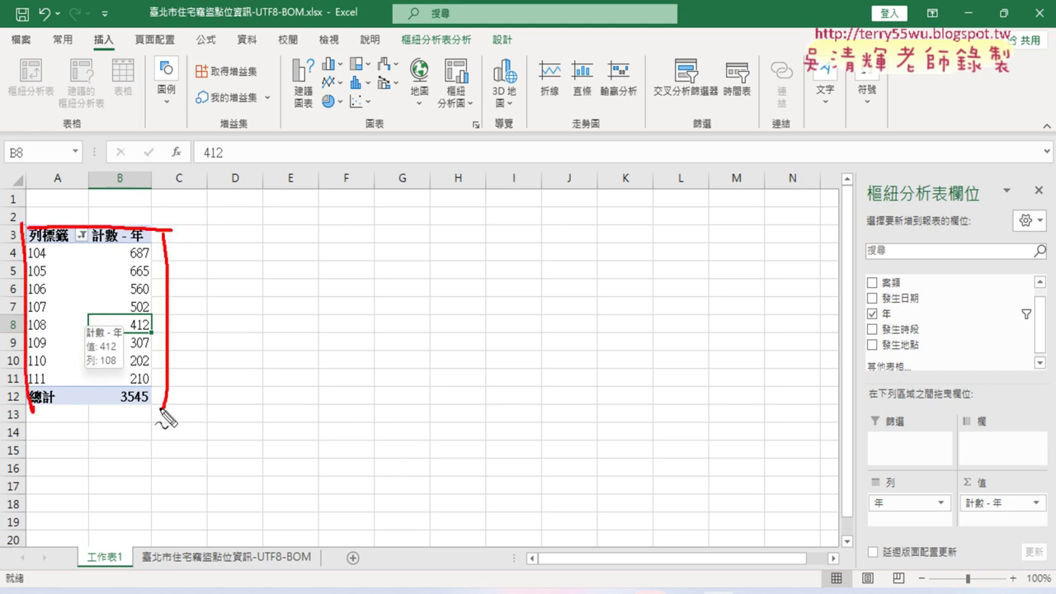
left_click_drag(53, 405, 178, 406)
left_click_drag(403, 48, 470, 53)
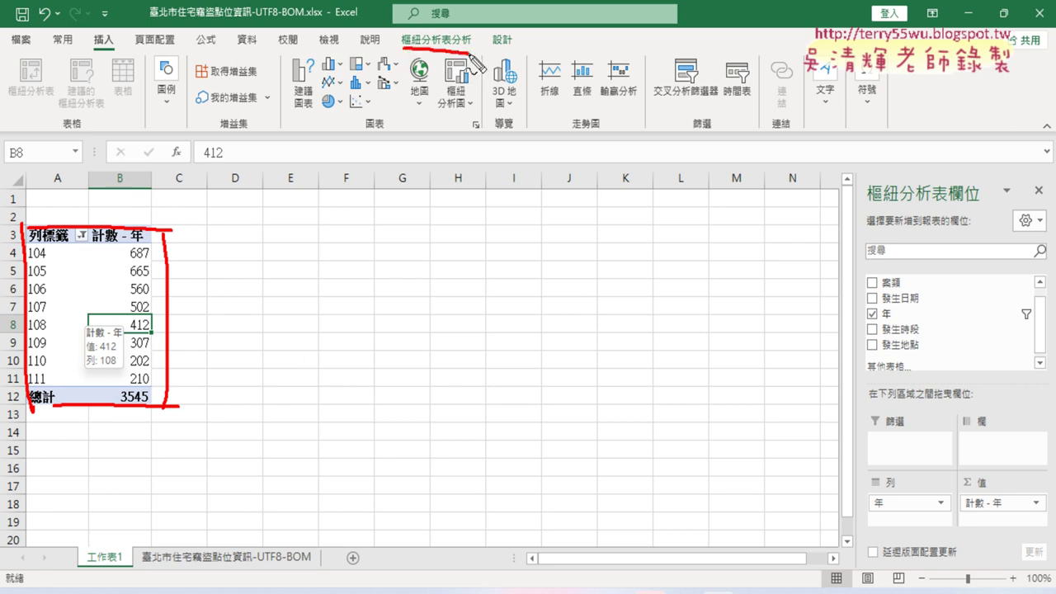
left_click_drag(400, 48, 485, 51)
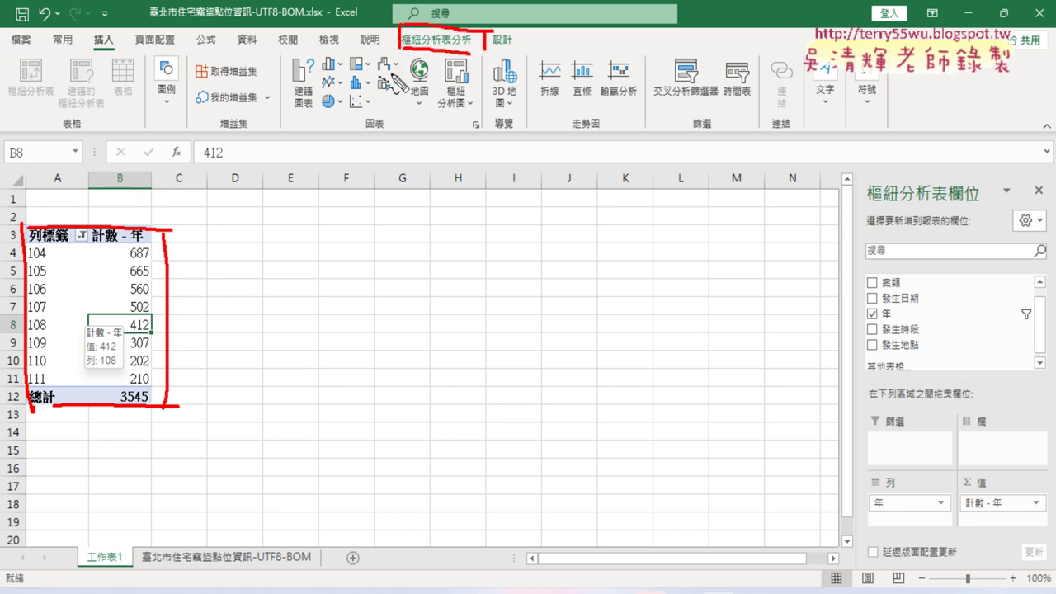
mouse_move(146, 207)
left_mouse_down()
mouse_move(396, 60)
mouse_move(392, 73)
left_mouse_up()
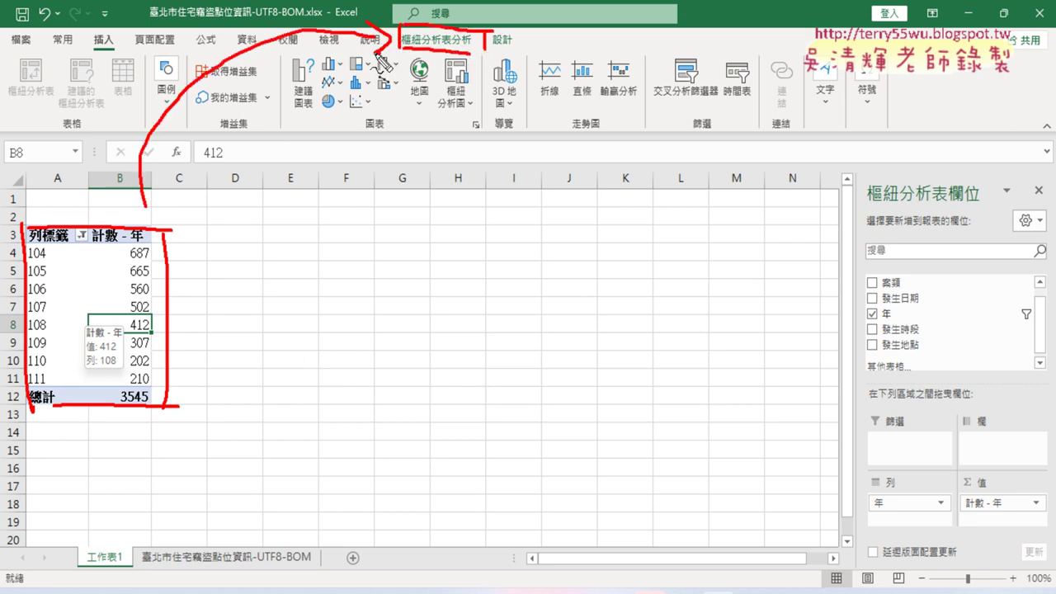
key("Escape")
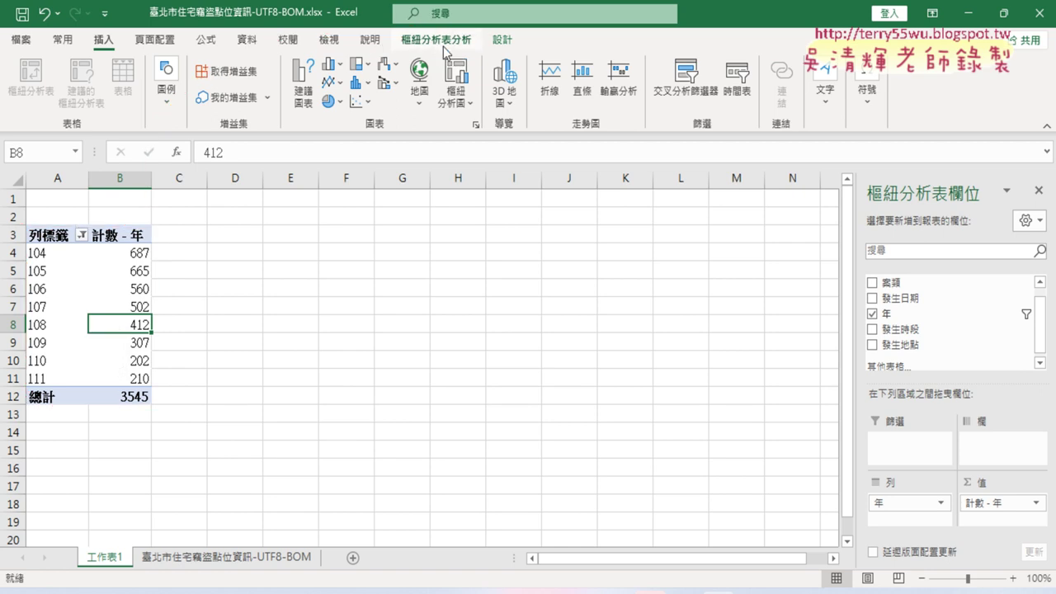
Step: Show the PivotTable Analyze tools and box both the pivot table and those tools in red
left_click(458, 40)
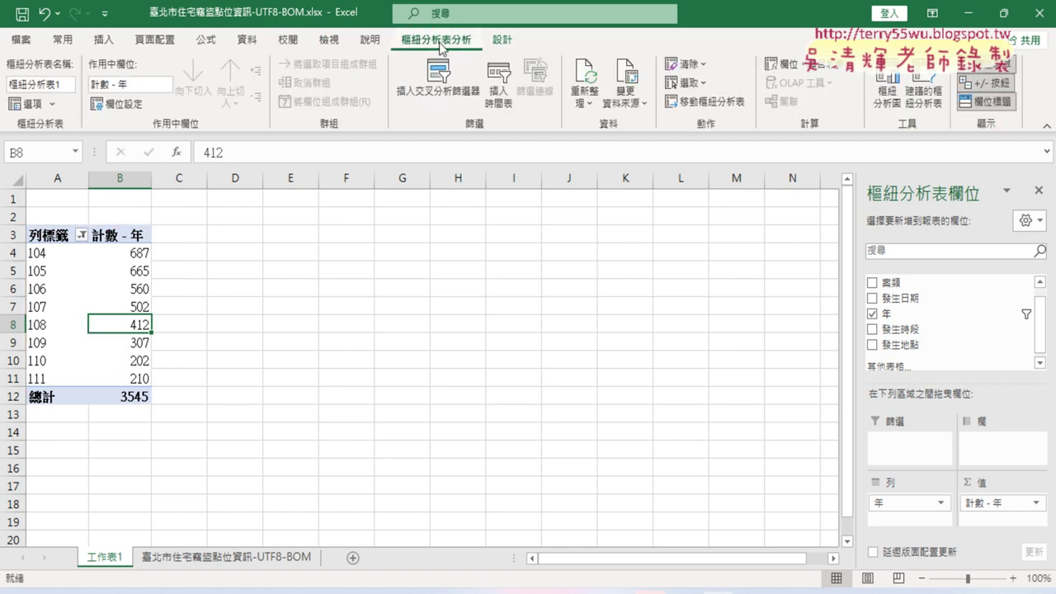
left_click(886, 101)
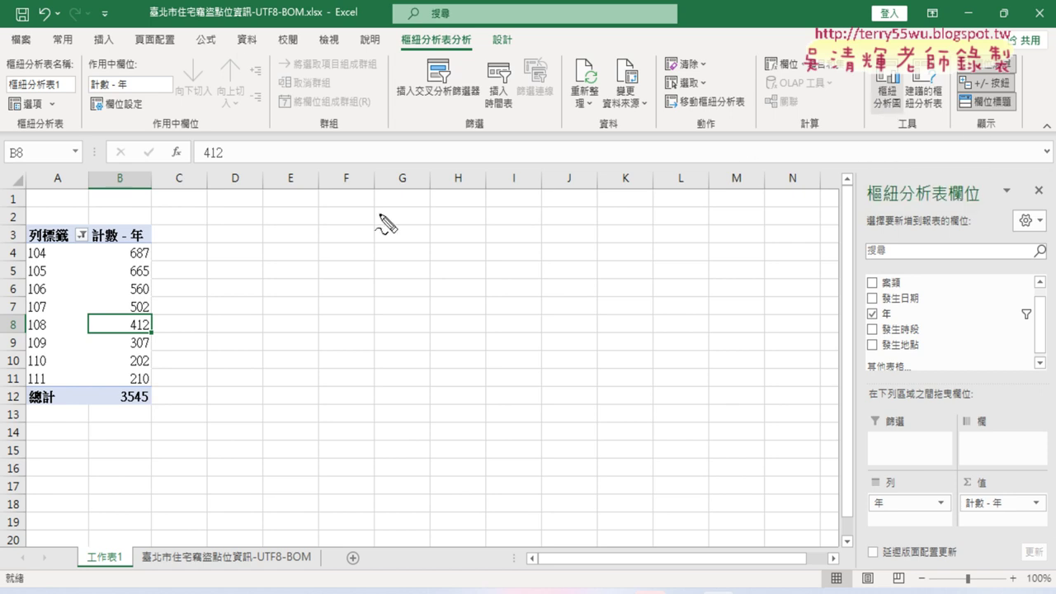
left_click_drag(32, 242, 18, 388)
left_click_drag(154, 255, 143, 384)
left_click_drag(40, 224, 126, 221)
left_click_drag(37, 415, 125, 418)
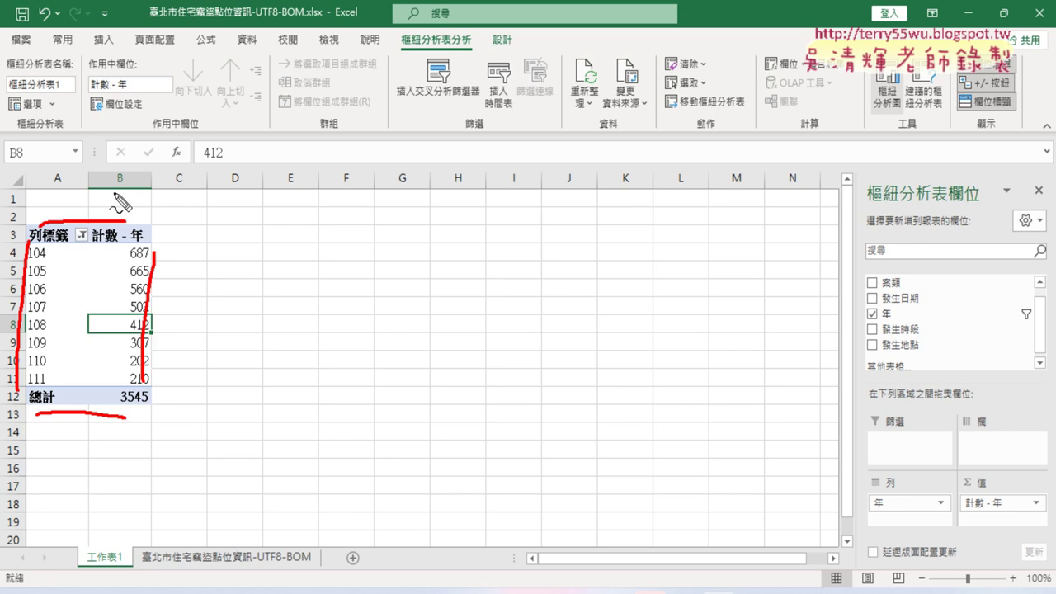
left_click_drag(389, 57, 482, 59)
mouse_move(381, 54)
left_mouse_down()
mouse_move(477, 35)
mouse_move(484, 72)
left_mouse_up()
left_click_drag(114, 219, 337, 43)
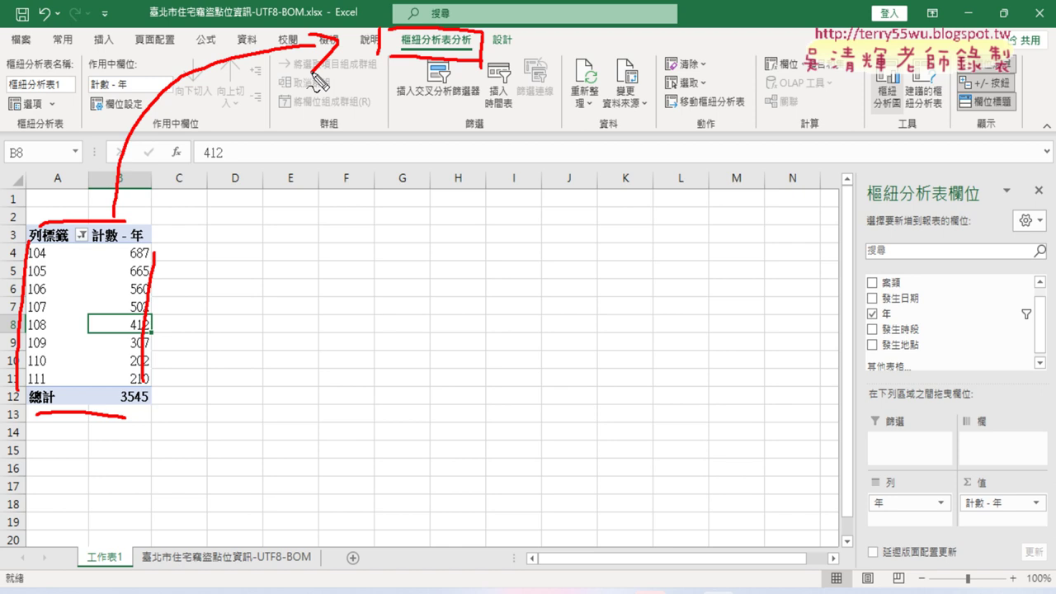
Step: Point out the PivotChart button with a red arrow and underline, then clear the annotations
mouse_move(505, 47)
left_mouse_down()
mouse_move(850, 94)
mouse_move(858, 111)
left_mouse_up()
left_click_drag(913, 52, 912, 112)
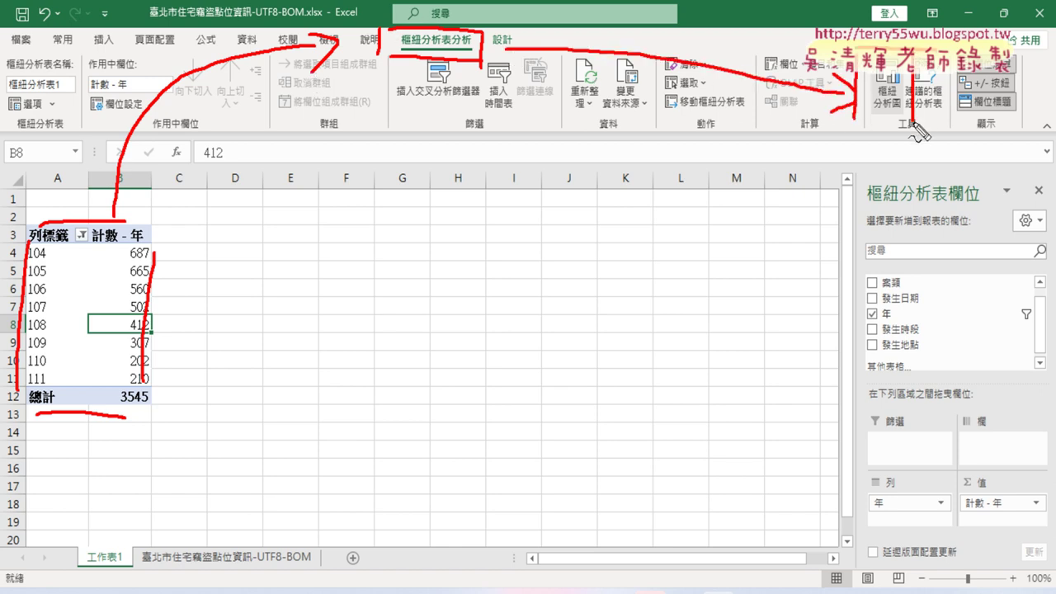
left_click_drag(858, 132, 914, 128)
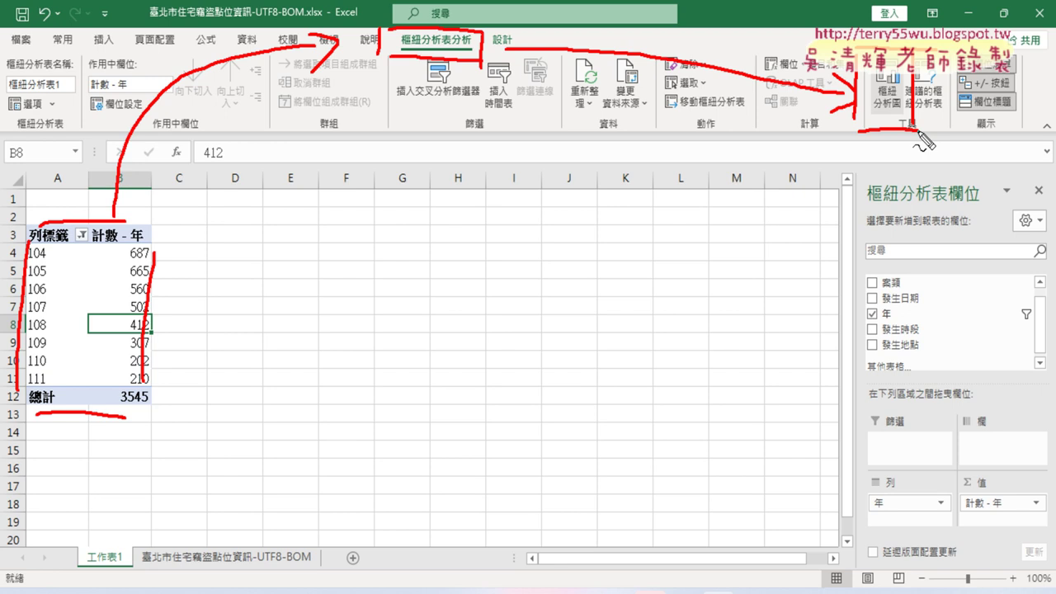
key("Escape")
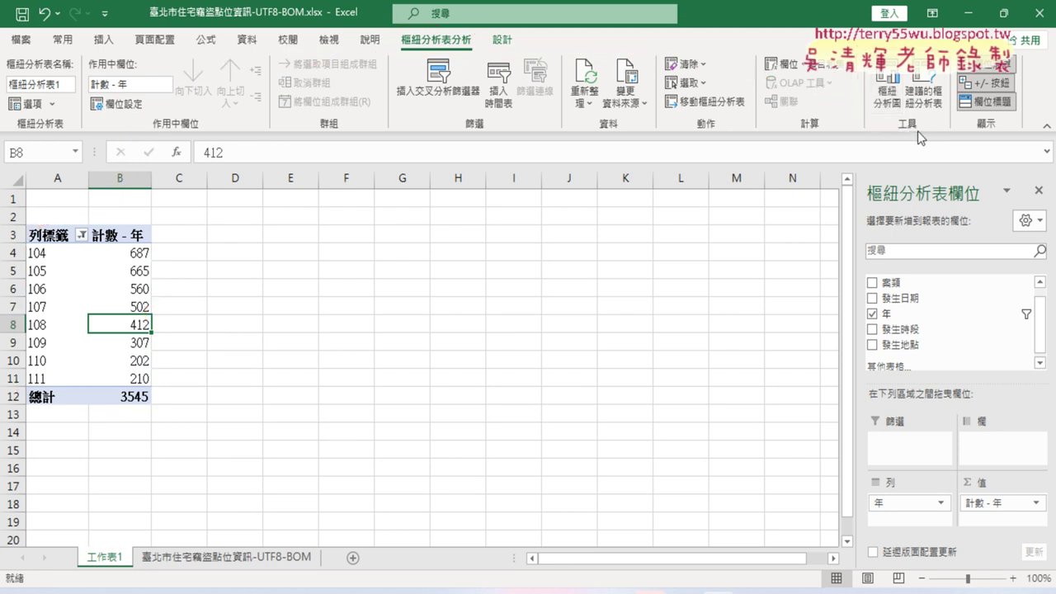
Step: Insert a default column PivotChart of yearly counts, placed and enlarged beside the pivot table
left_click(888, 100)
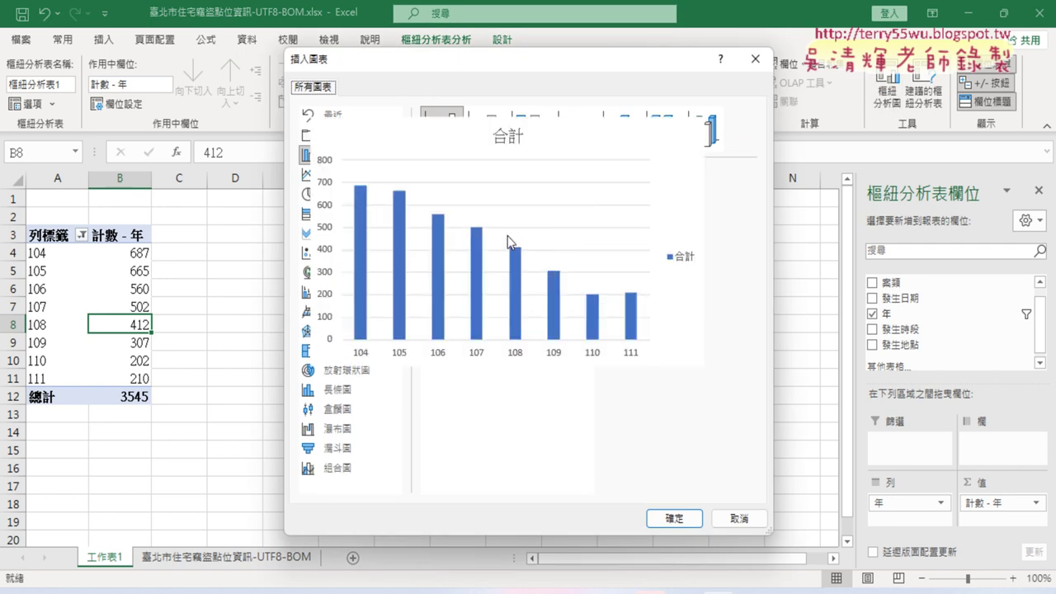
left_click(664, 520)
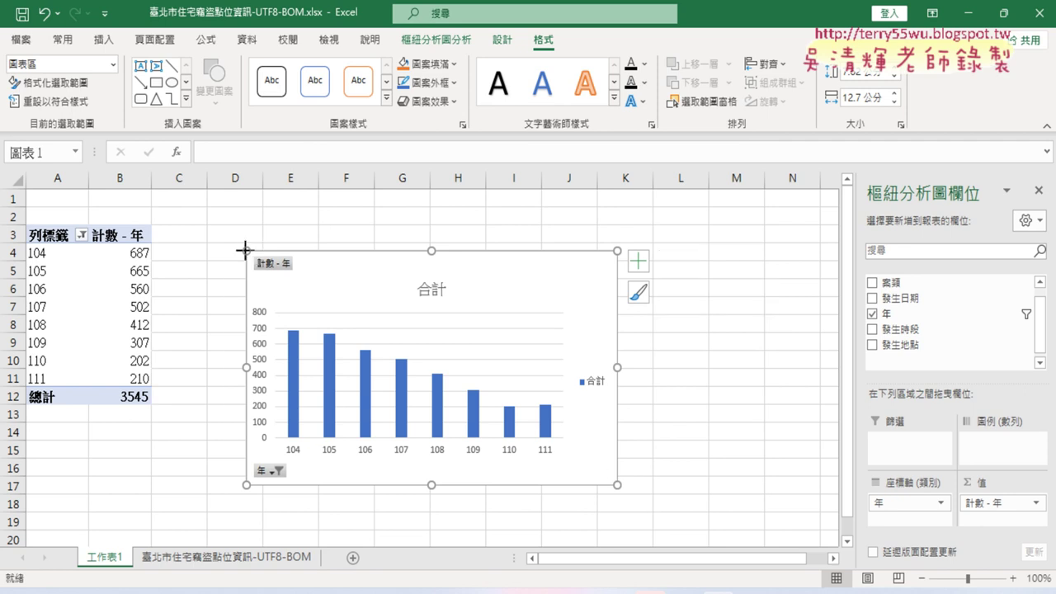
mouse_move(242, 250)
left_mouse_down()
mouse_move(203, 209)
mouse_move(180, 207)
left_mouse_up()
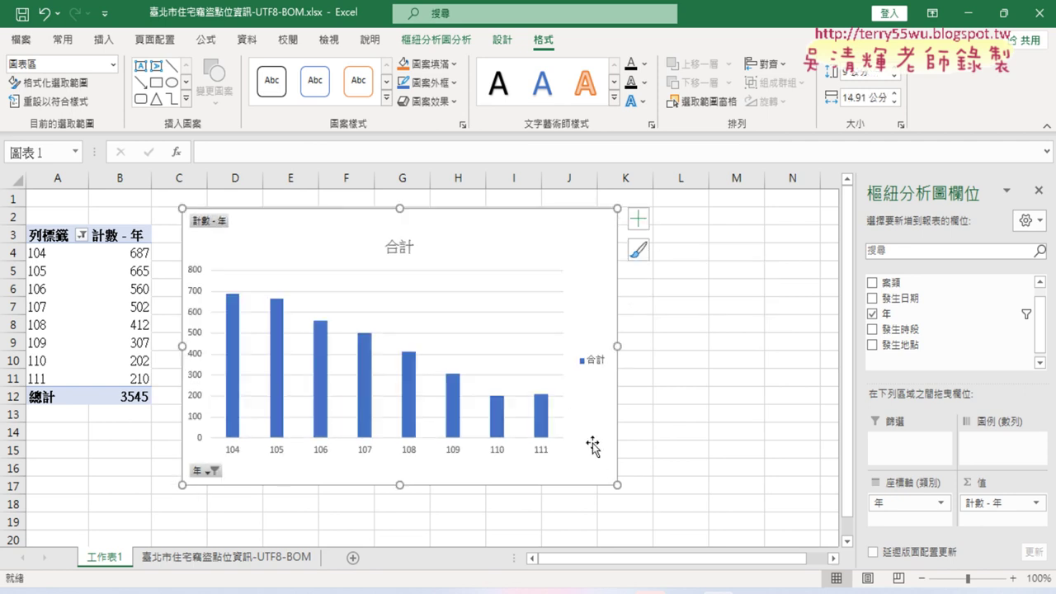
left_click_drag(617, 485, 764, 522)
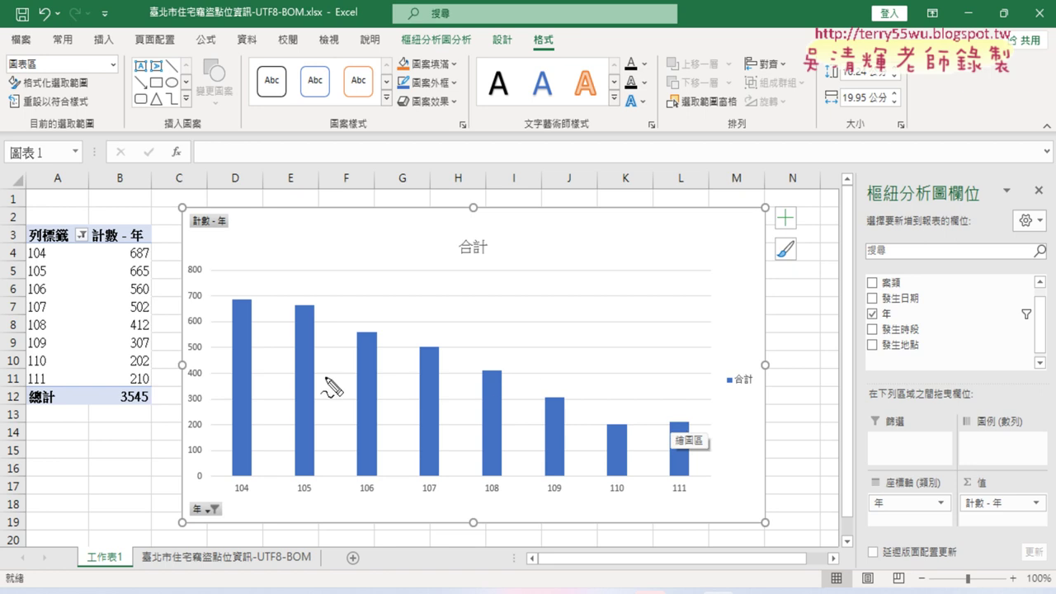
Step: Mark the year labels and count values in red, then erase the marks
mouse_move(39, 421)
left_mouse_down()
mouse_move(60, 217)
mouse_move(43, 428)
left_mouse_up()
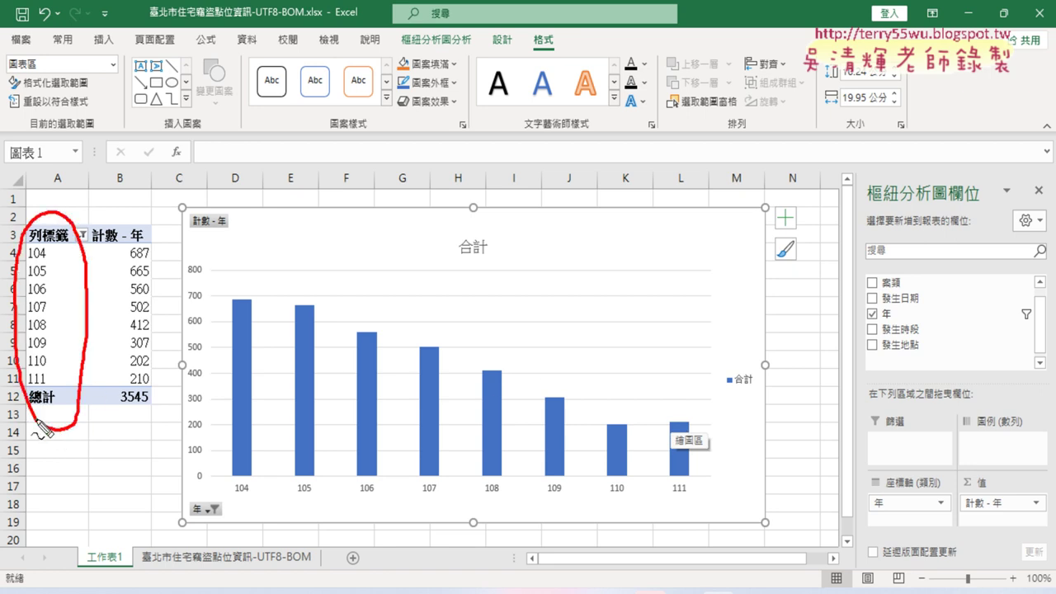
mouse_move(130, 429)
left_mouse_down()
mouse_move(173, 306)
mouse_move(125, 427)
left_mouse_up()
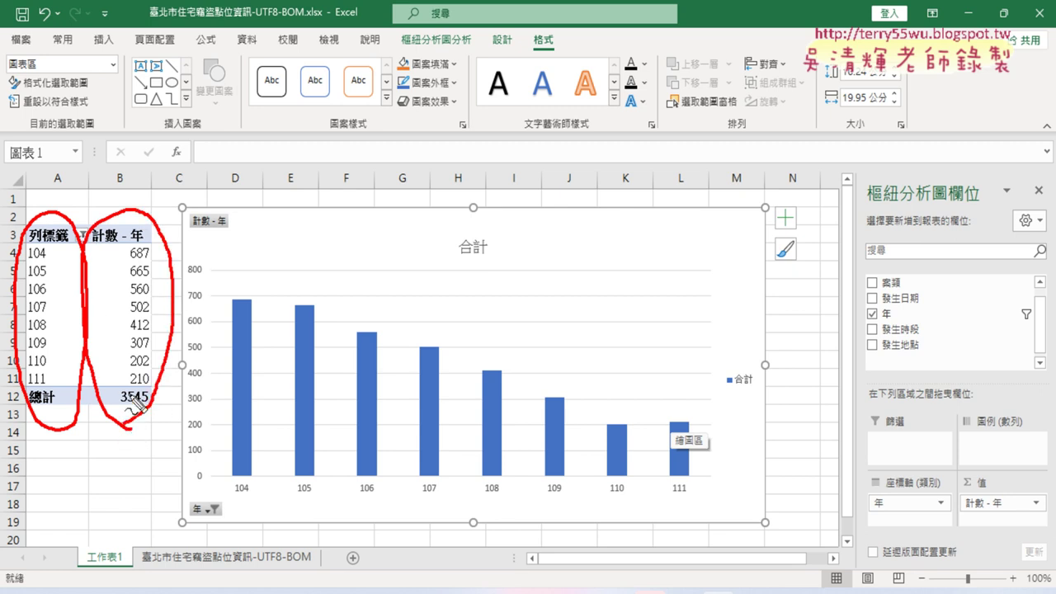
key("Escape")
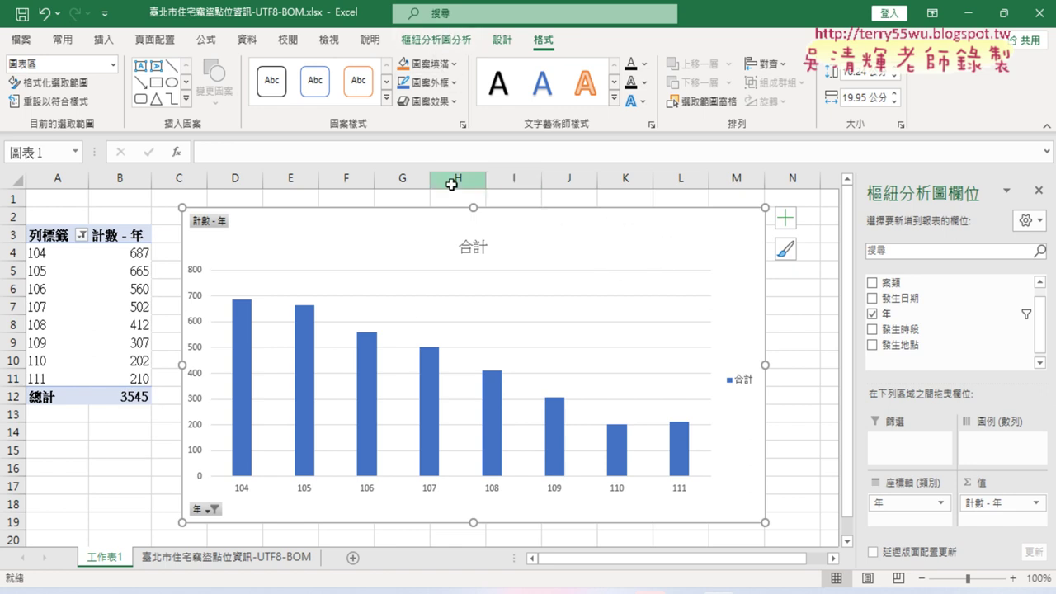
Step: Delete the column chart and reopen Insert Chart from a pivot table cell
key("Delete")
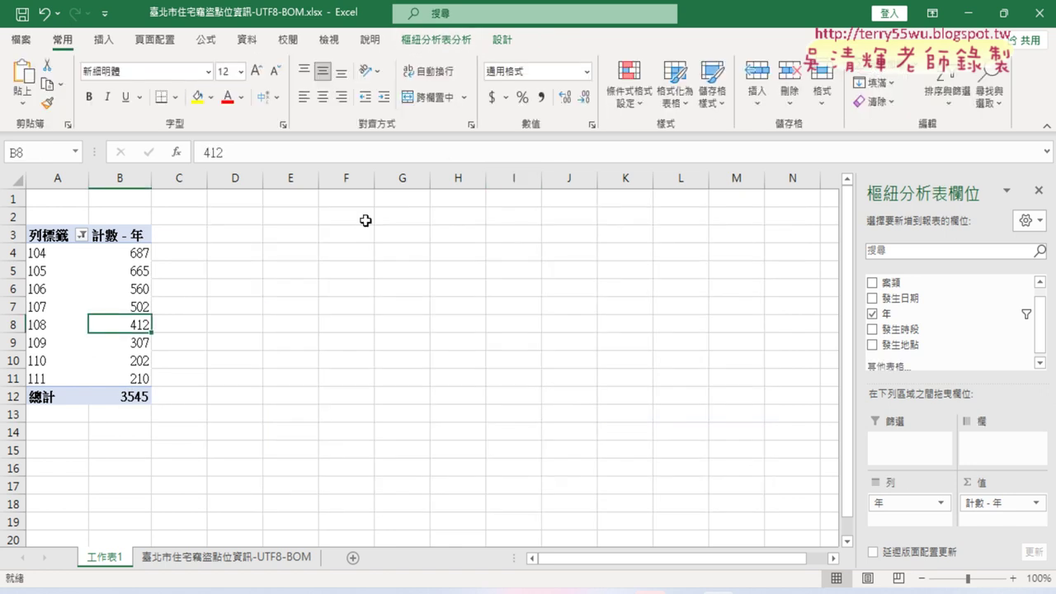
left_click(80, 306)
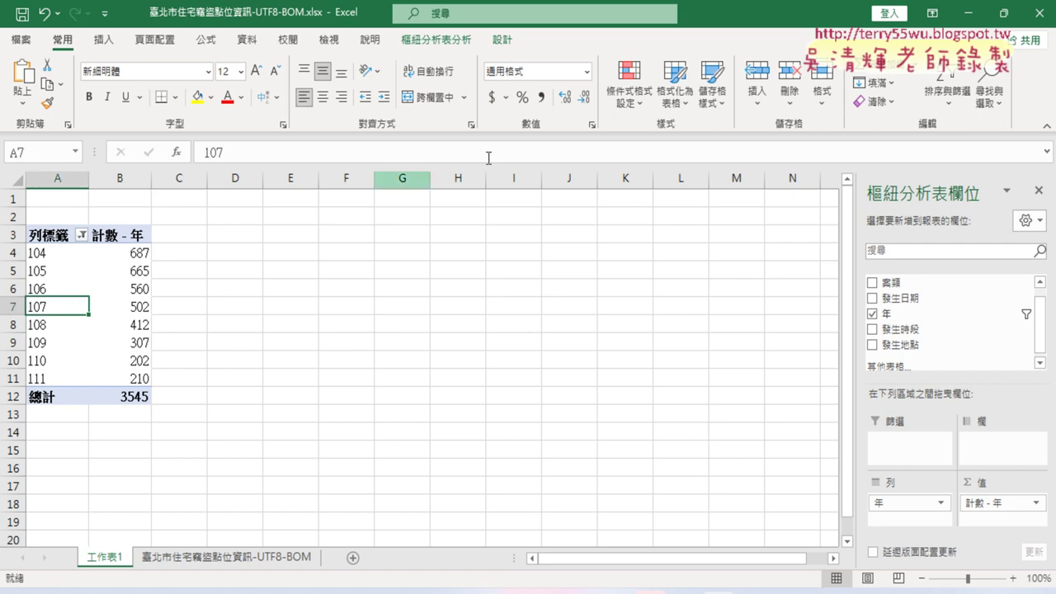
left_click(446, 43)
left_click(885, 93)
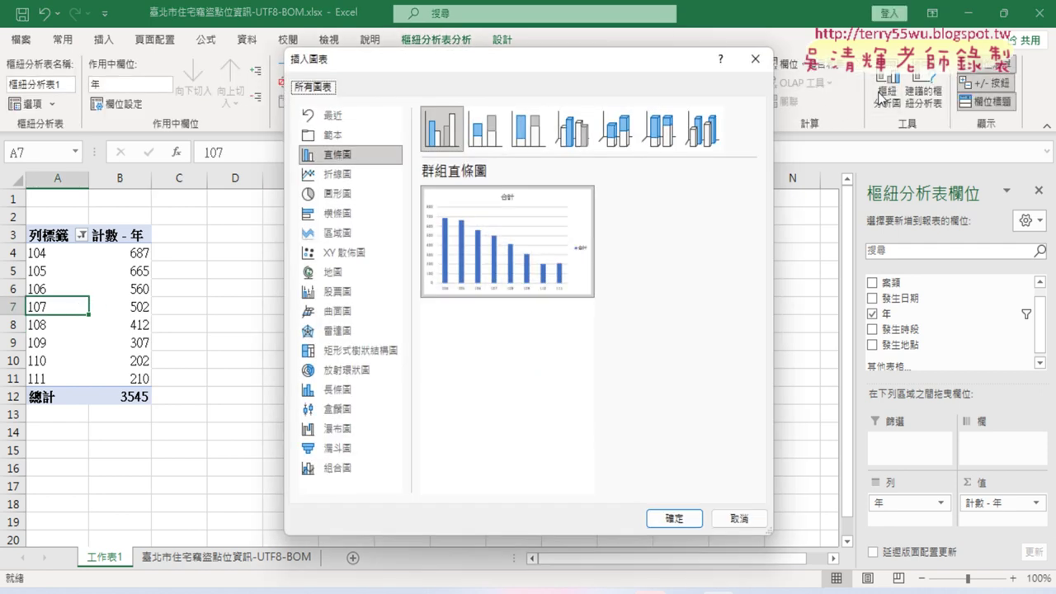
Step: Choose the Line category and the Line with Markers chart subtype
left_click(350, 176)
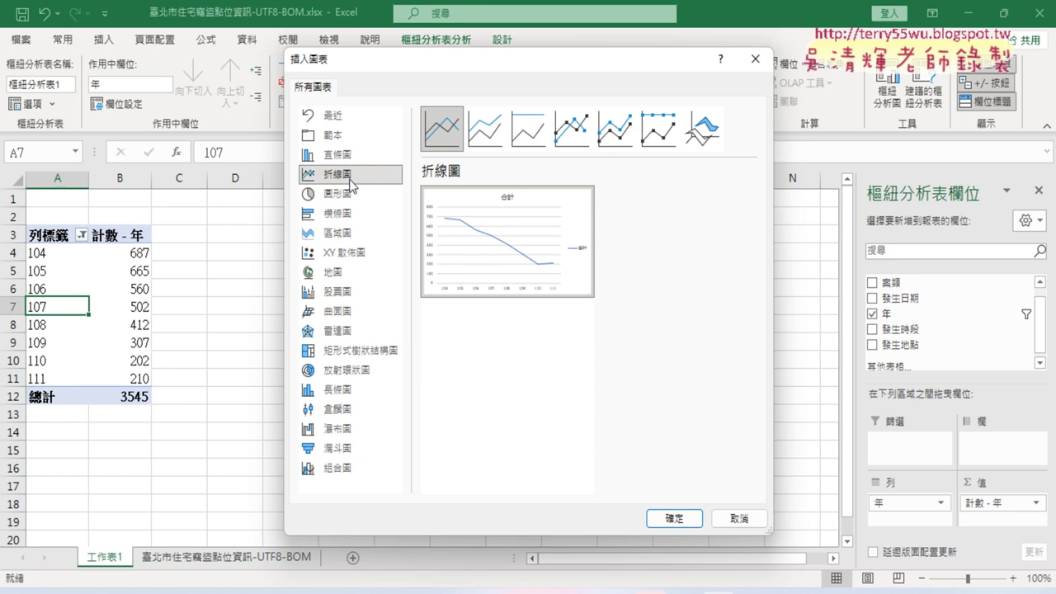
mouse_move(437, 293)
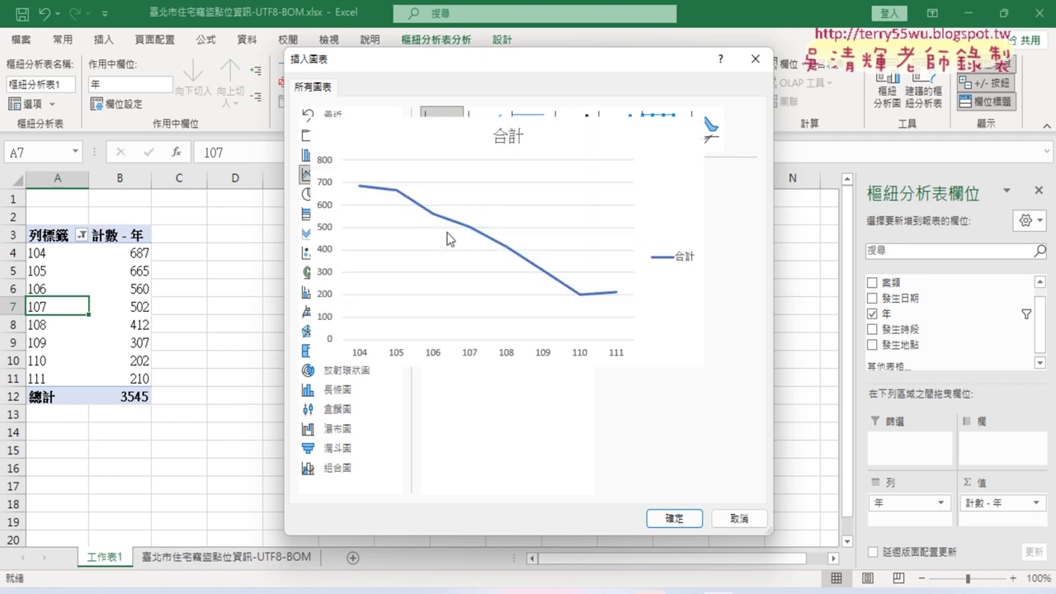
mouse_move(445, 237)
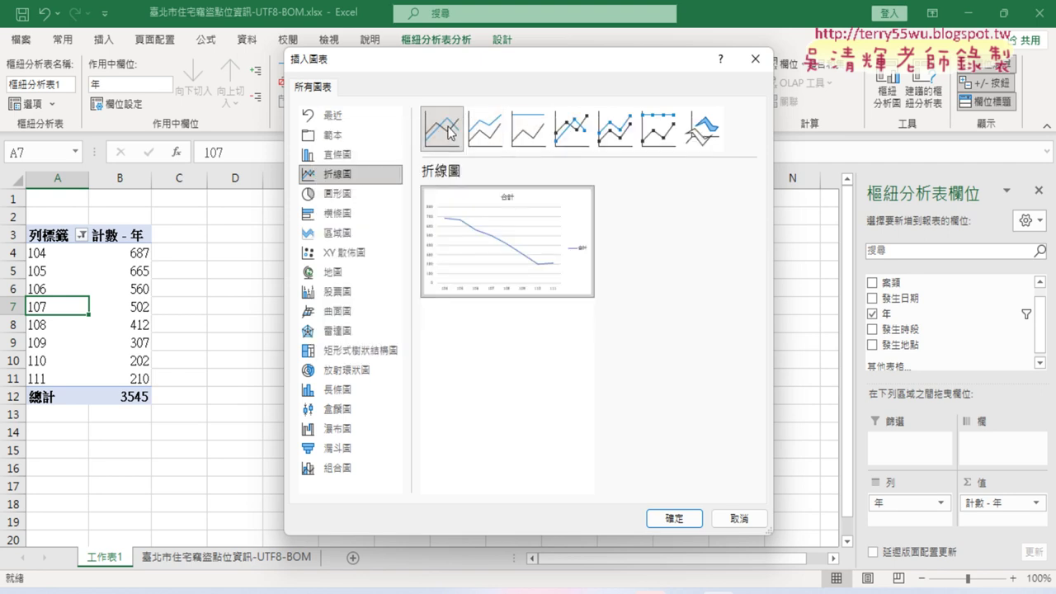
left_click(564, 139)
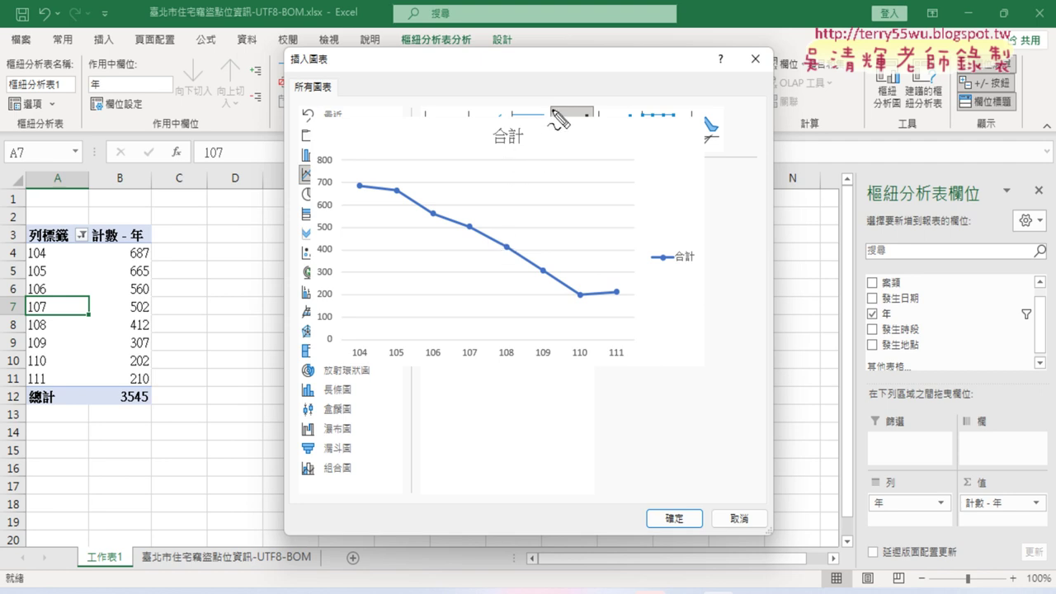
Step: Highlight the chosen line-with-markers type and its data markers in red, then erase the marks
mouse_move(535, 95)
left_mouse_down()
mouse_move(542, 165)
mouse_move(618, 106)
mouse_move(620, 156)
left_mouse_up()
left_click_drag(538, 152, 621, 157)
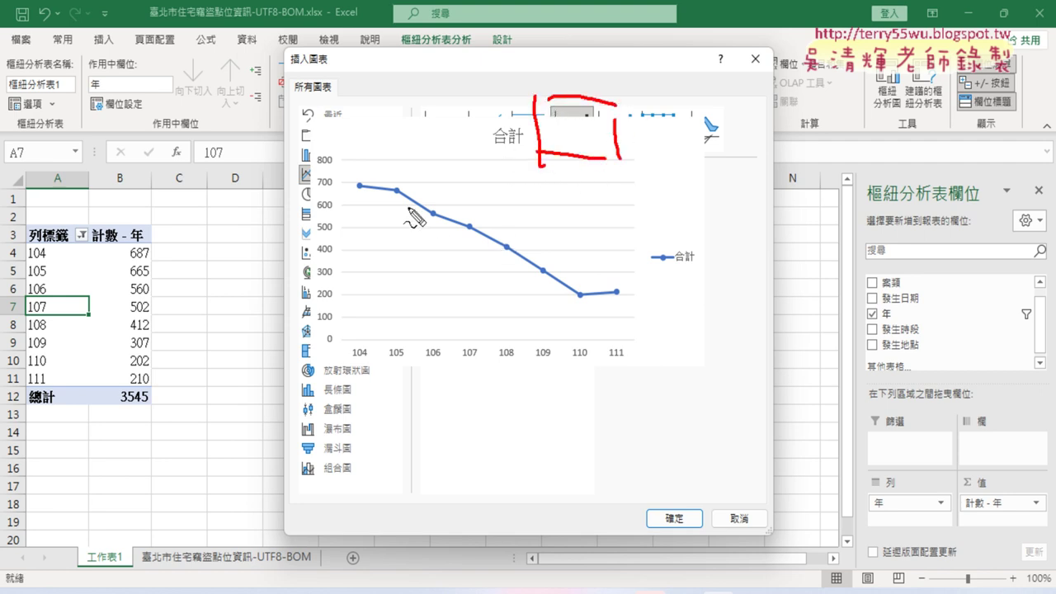
mouse_move(358, 190)
left_mouse_down()
mouse_move(358, 320)
mouse_move(371, 307)
left_mouse_up()
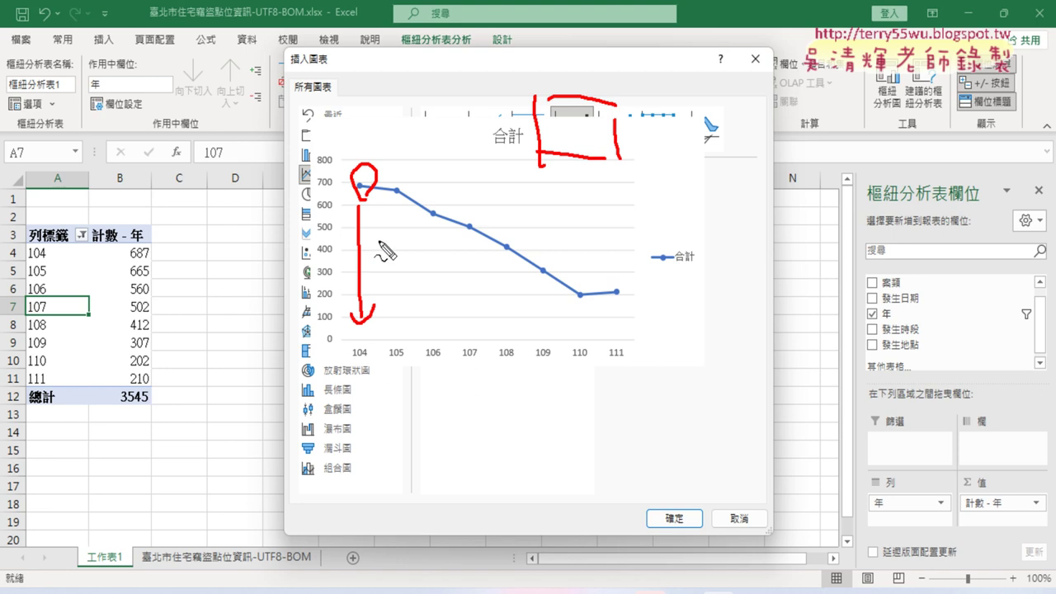
mouse_move(392, 188)
left_mouse_down()
mouse_move(390, 203)
mouse_move(404, 198)
mouse_move(395, 328)
mouse_move(406, 307)
left_mouse_up()
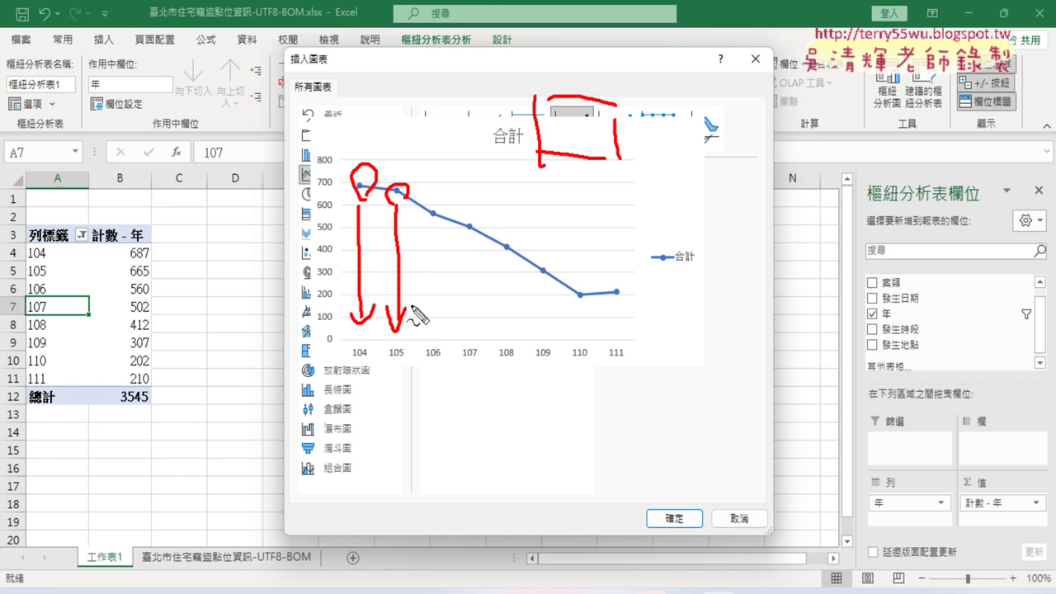
key("Escape")
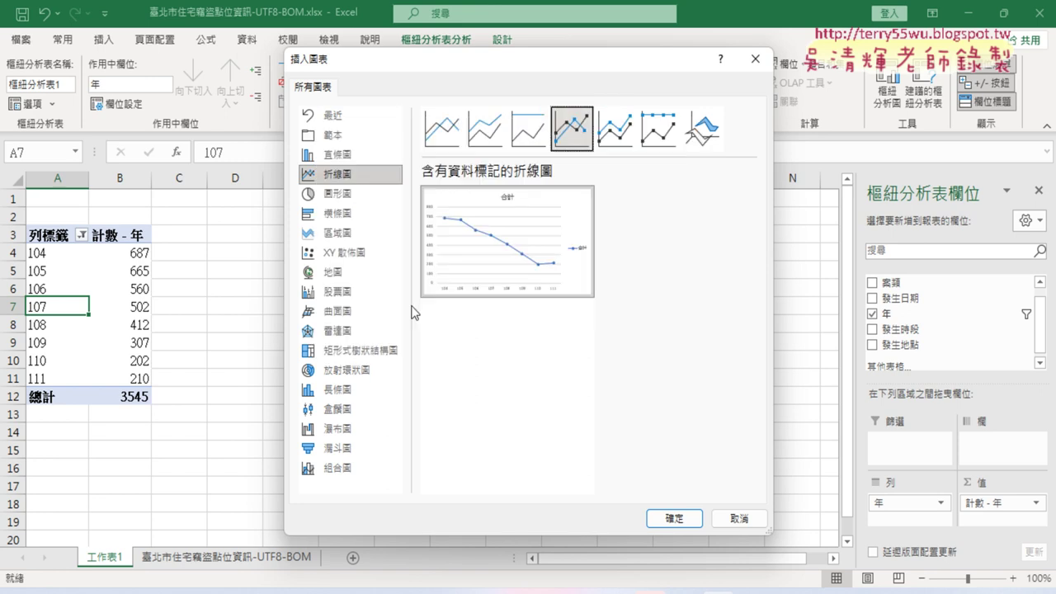
Step: Insert the line-with-markers PivotChart beside the pivot table and enlarge it to 18.83 cm wide
left_click(678, 522)
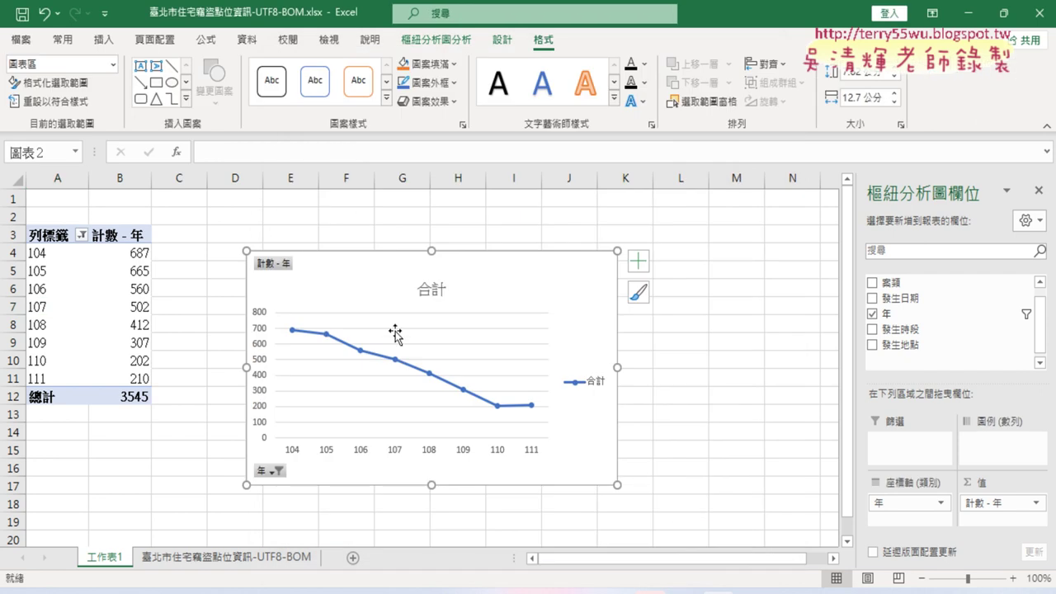
left_click_drag(336, 278, 302, 239)
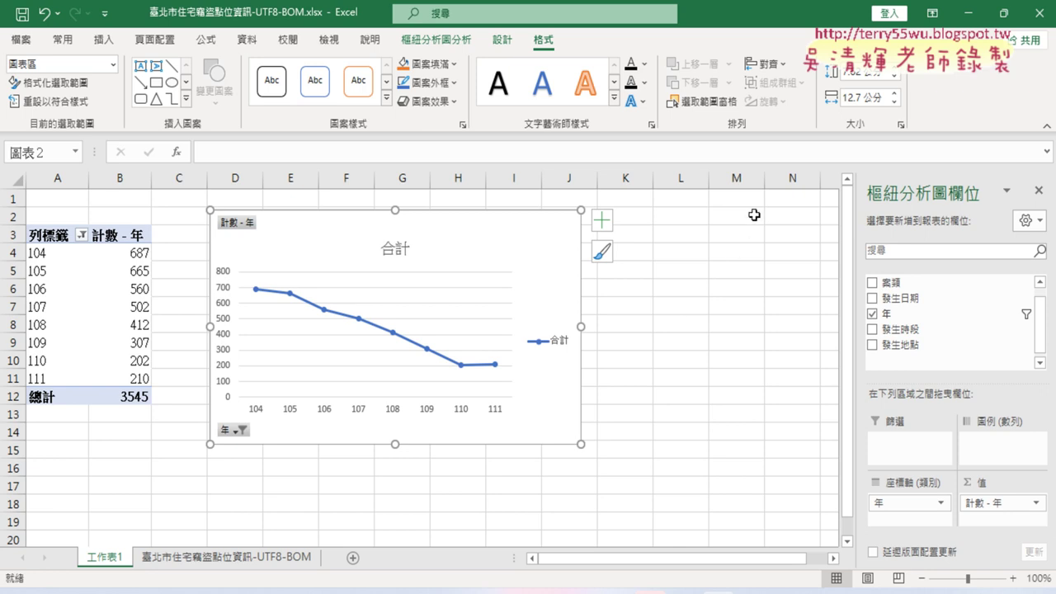
left_click_drag(580, 444, 760, 457)
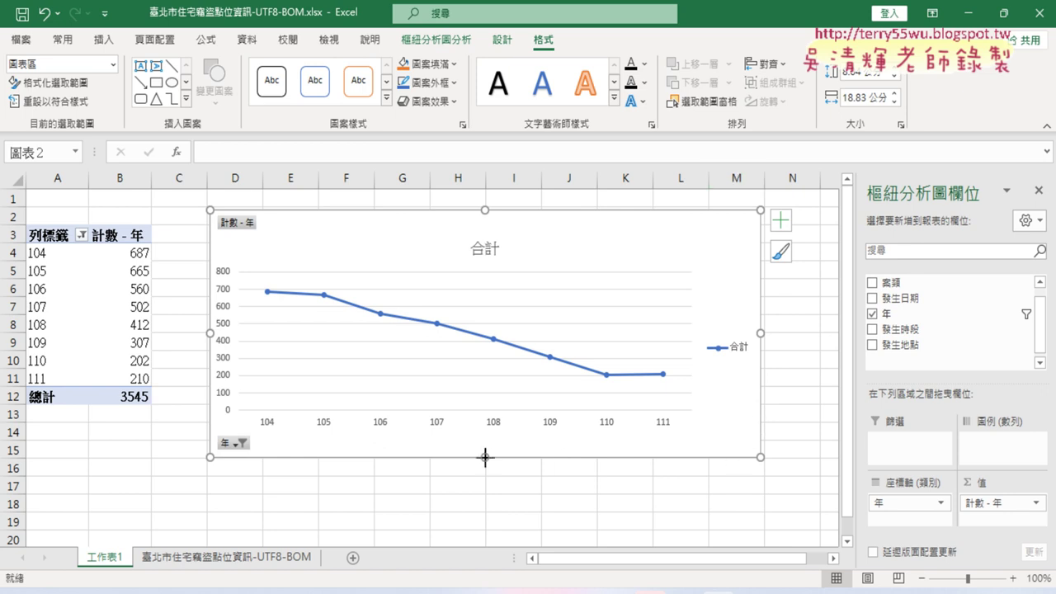
left_click_drag(485, 457, 479, 509)
scroll(503, 429, "up", 1)
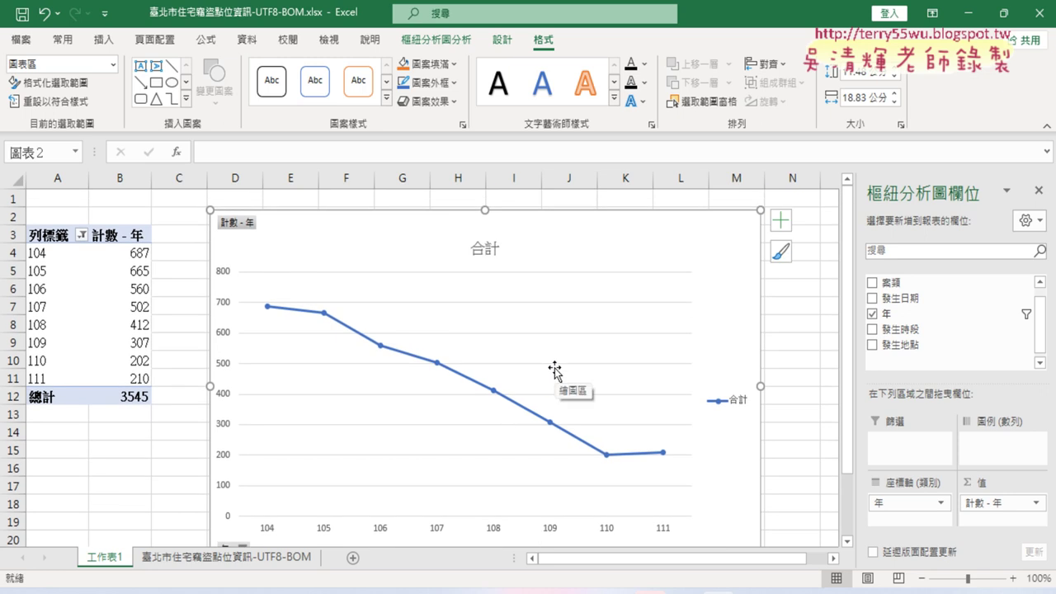
Step: Replace the default 合計 chart title with 歷年竊盜折線圖 and select the title box
left_click(478, 249)
double_click(479, 249)
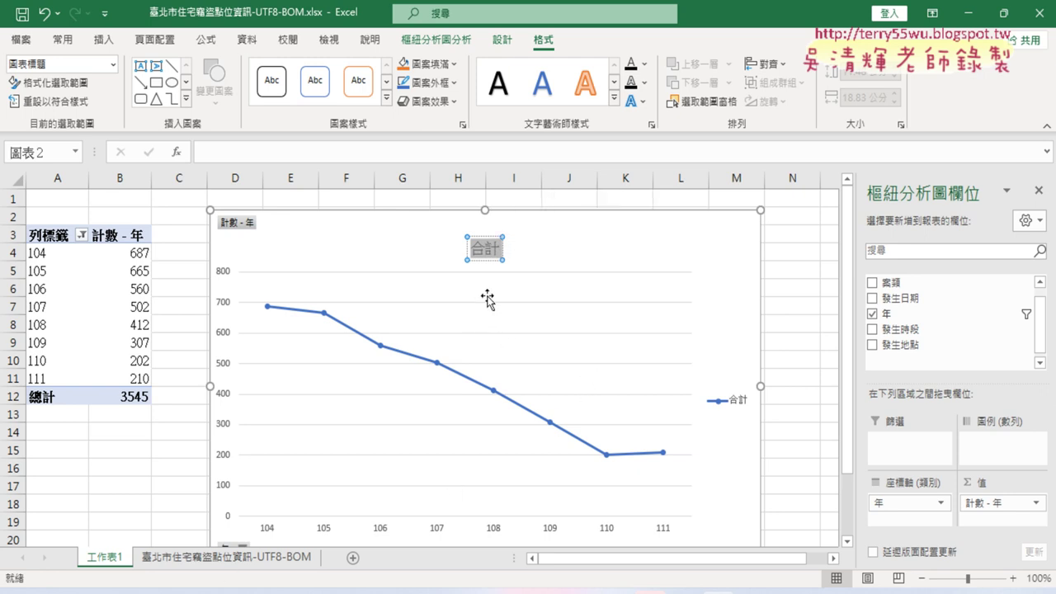
type("ㄌ")
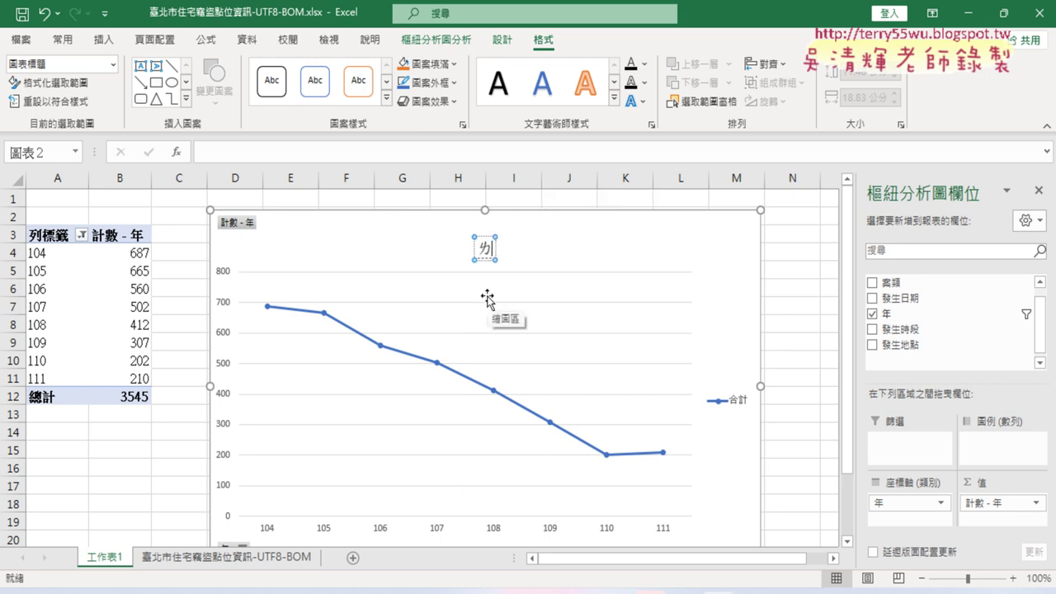
type("ㄧˋㄋㄧㄢˊ")
type("ㄑ")
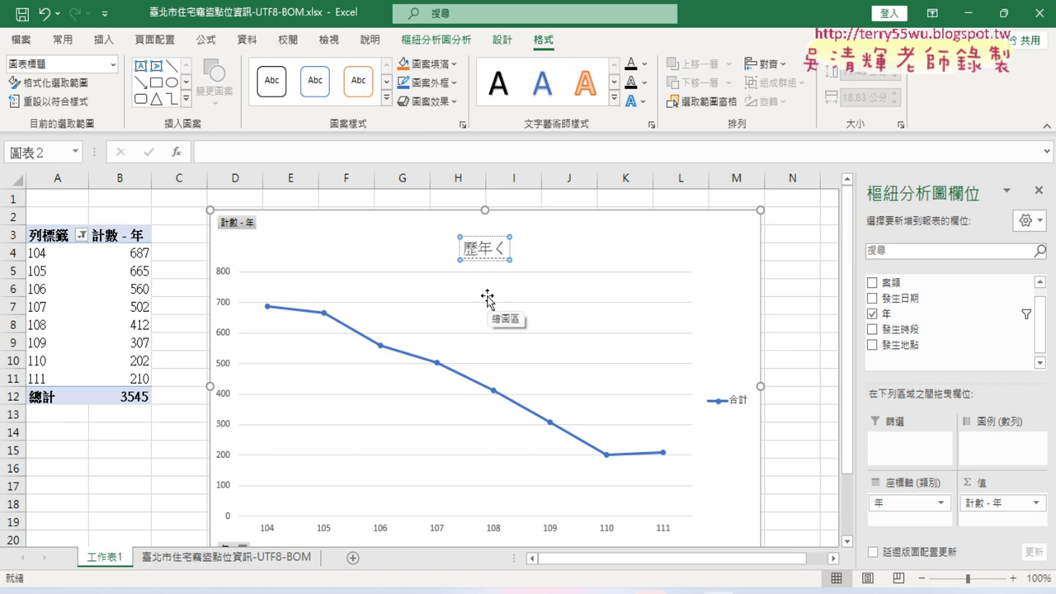
type("ㄧㄝˋㄉㄠˋ")
type("ㄓㄜ")
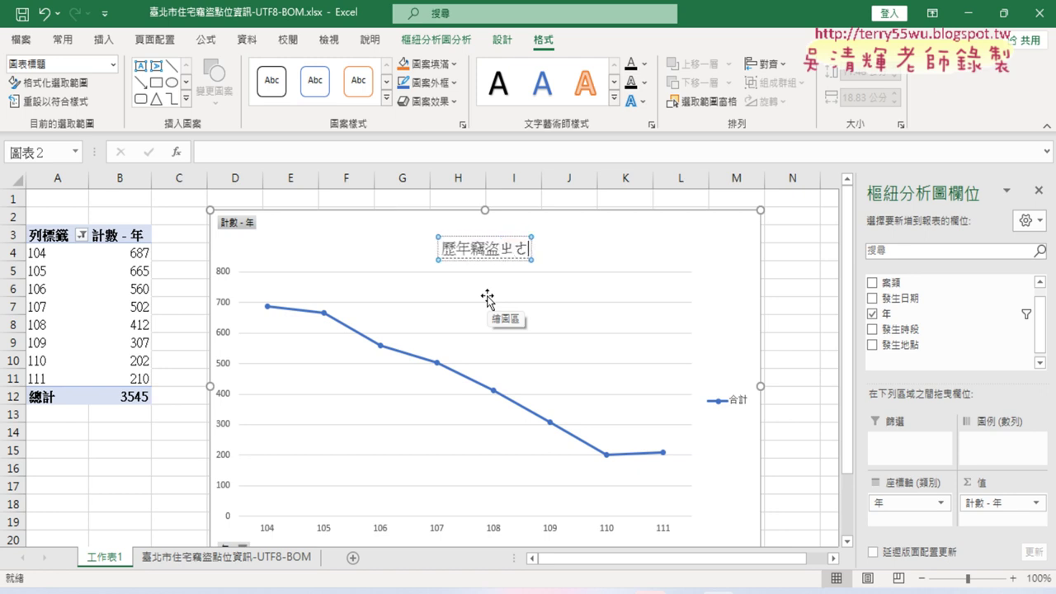
type("ˊㄒㄧㄢˋㄊㄨˊ")
key("Return")
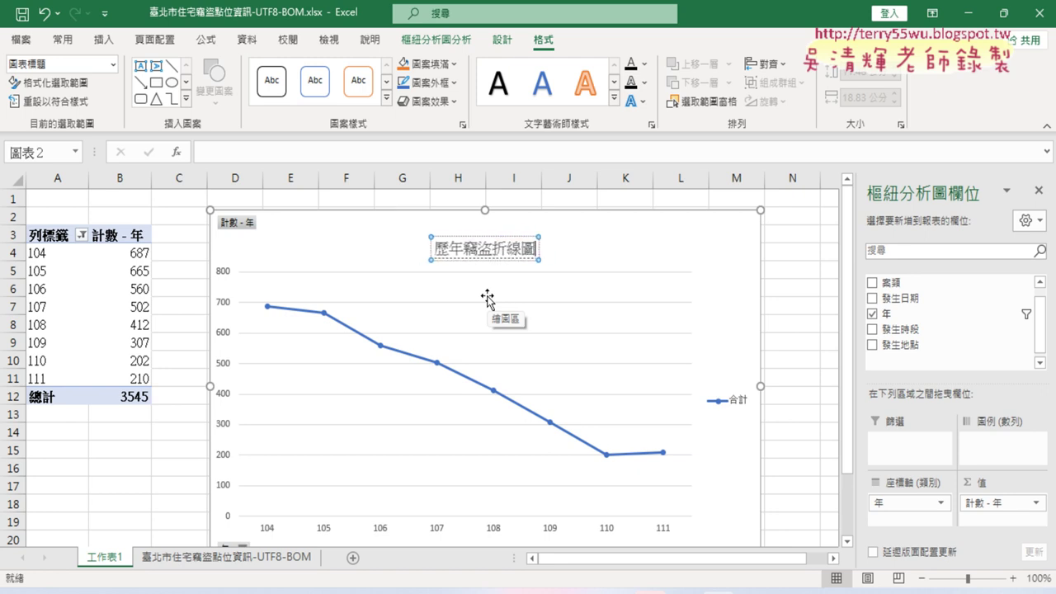
key("Return")
left_click(482, 236)
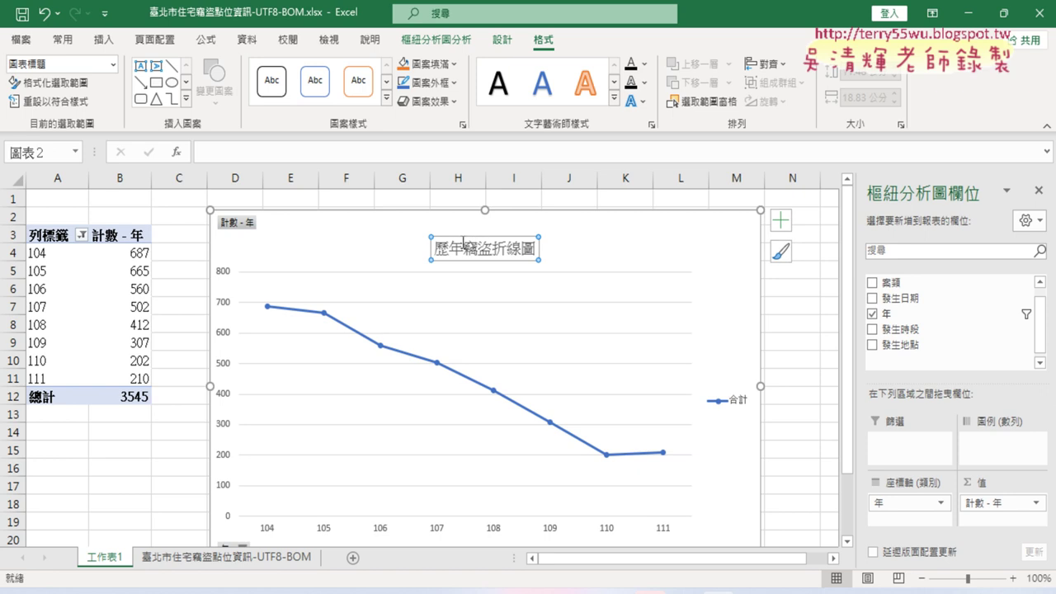
Step: Make the 歷年竊盜折線圖 title red, 20 pt and bold
left_click(64, 41)
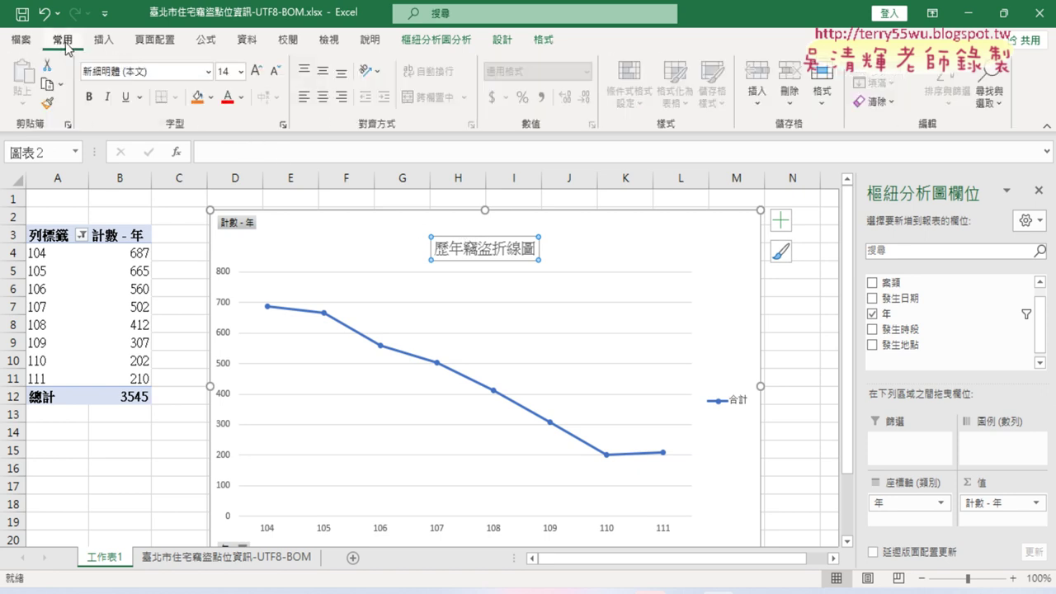
left_click(228, 99)
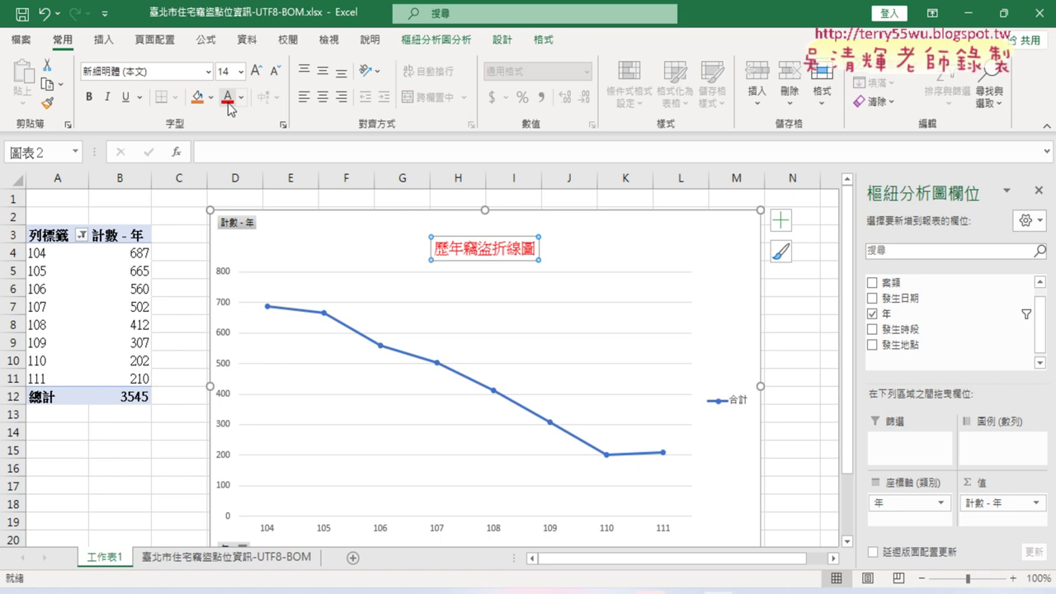
left_click(241, 72)
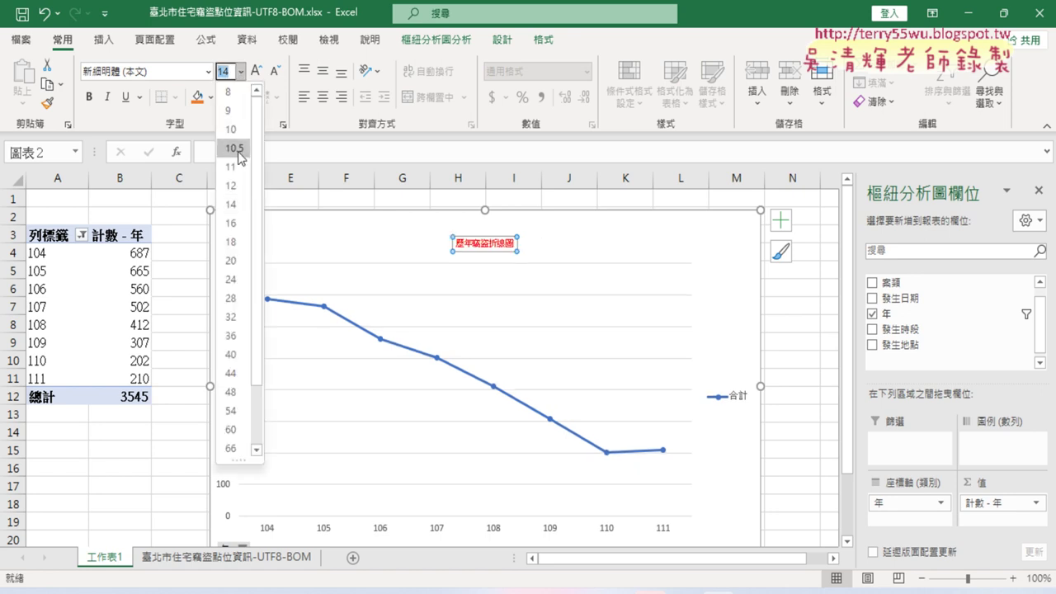
left_click(231, 261)
left_click(89, 98)
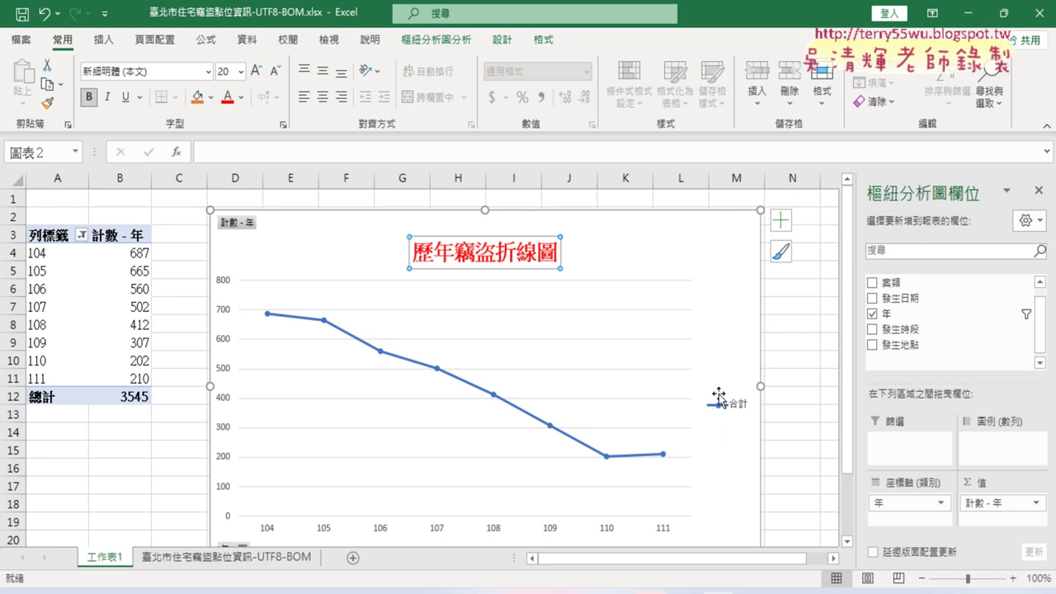
Step: Uncheck 圖例 (Legend) in Chart Elements so the plot area spans the full chart width
left_click(788, 227)
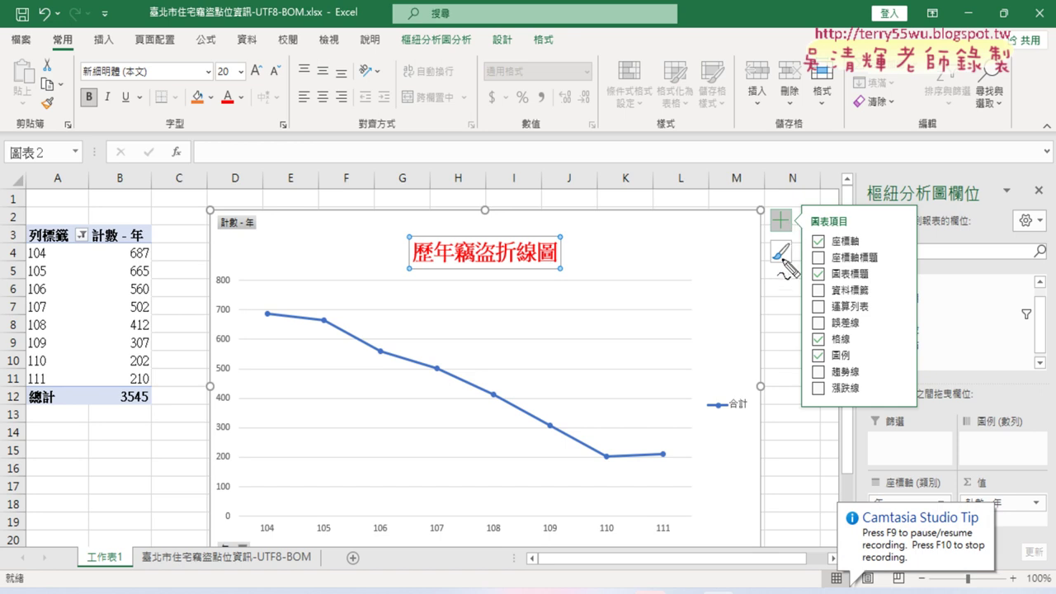
left_click_drag(790, 216, 791, 231)
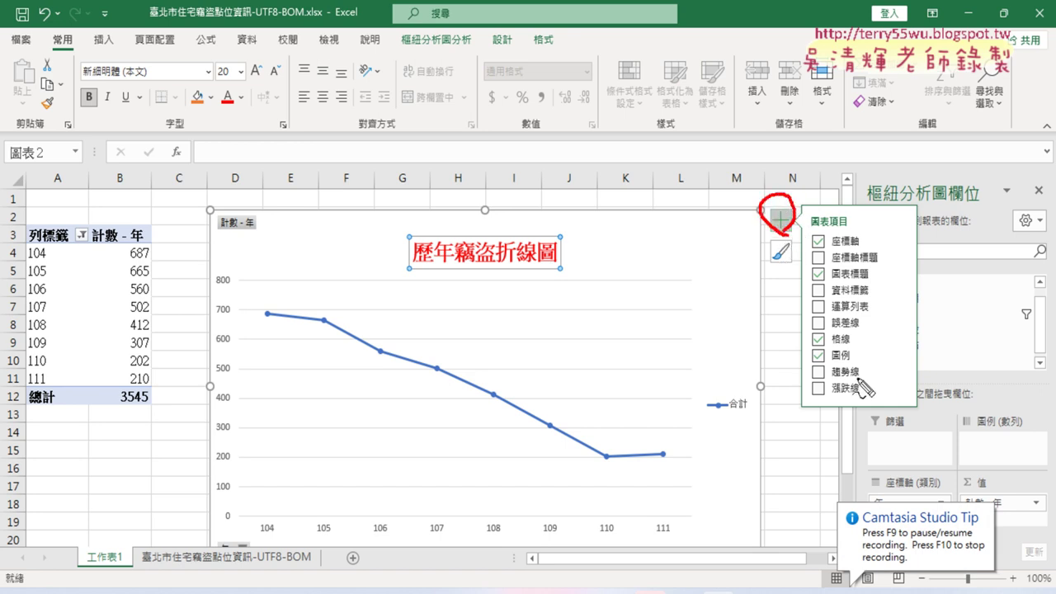
left_click_drag(858, 346, 841, 373)
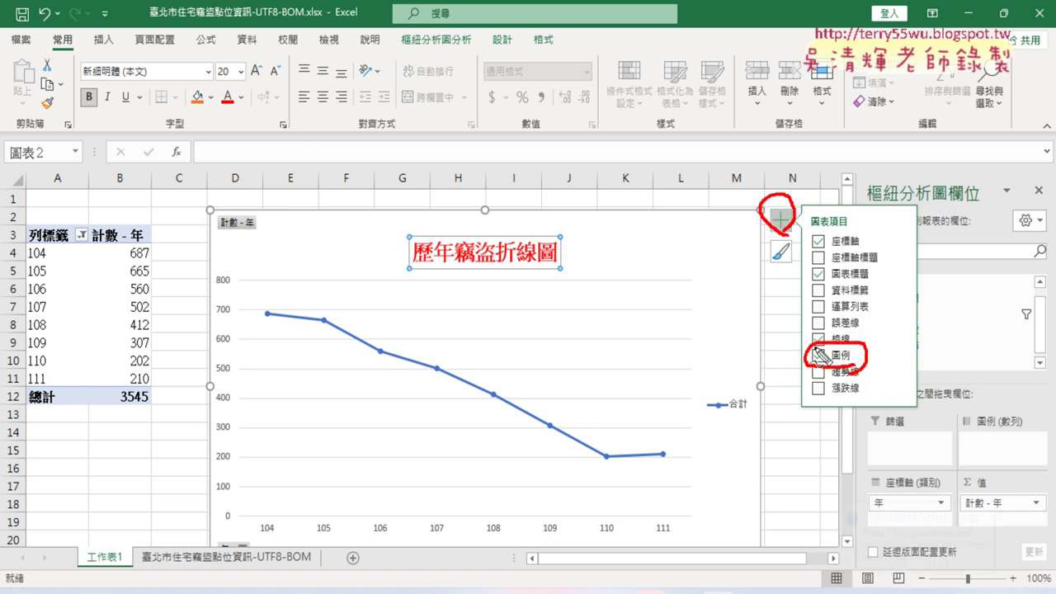
key("Escape")
left_click(781, 219)
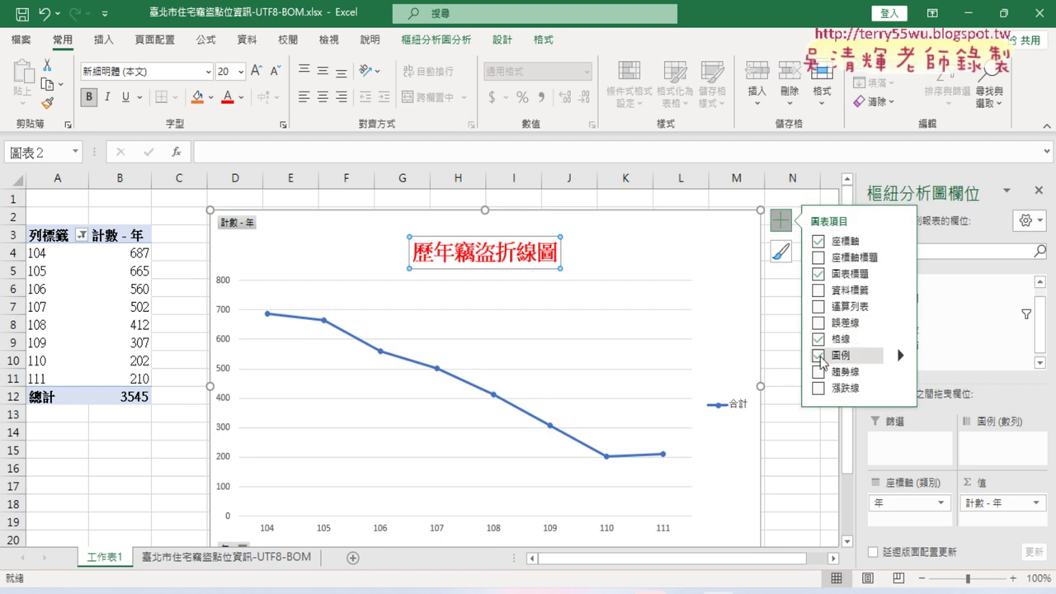
left_click(819, 356)
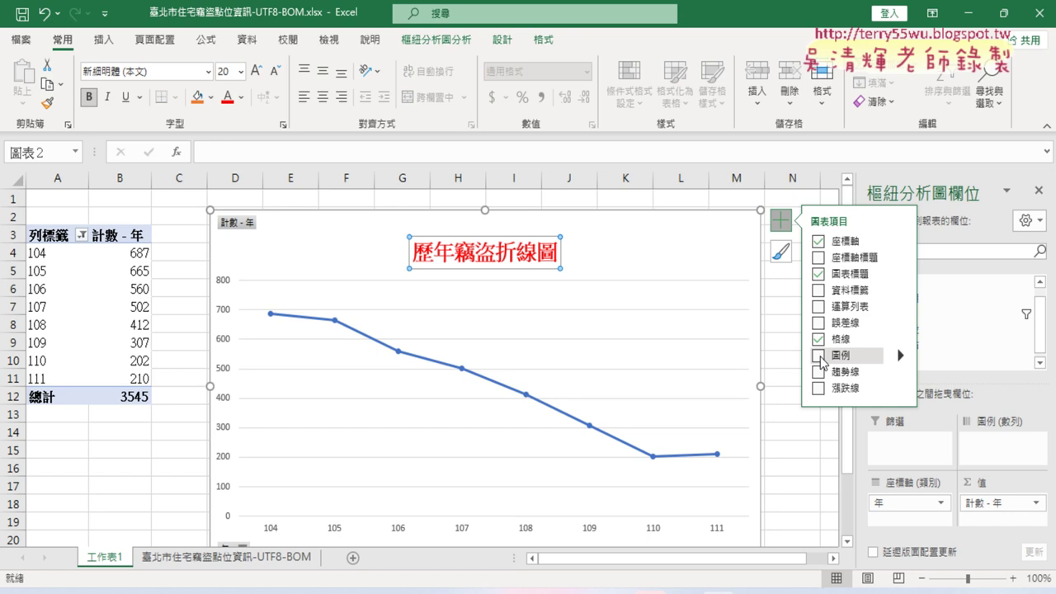
left_click(81, 313)
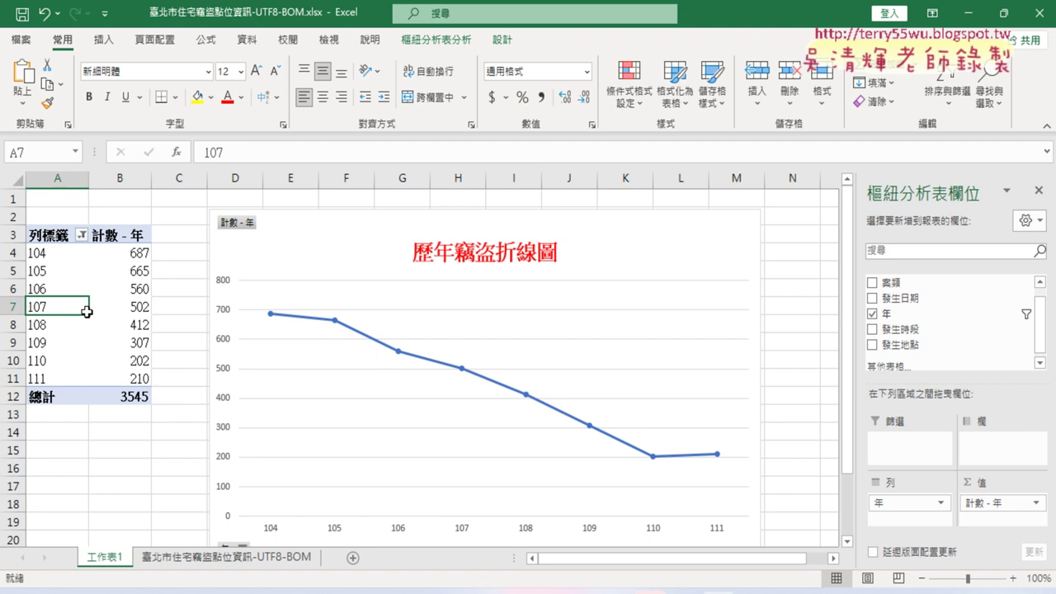
left_click(123, 309)
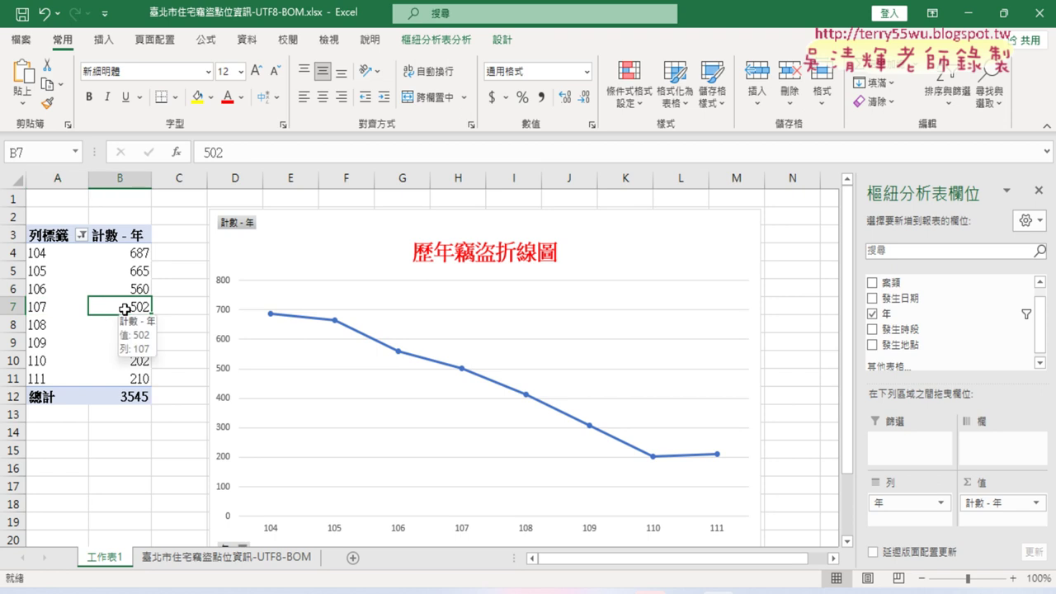
left_click(452, 47)
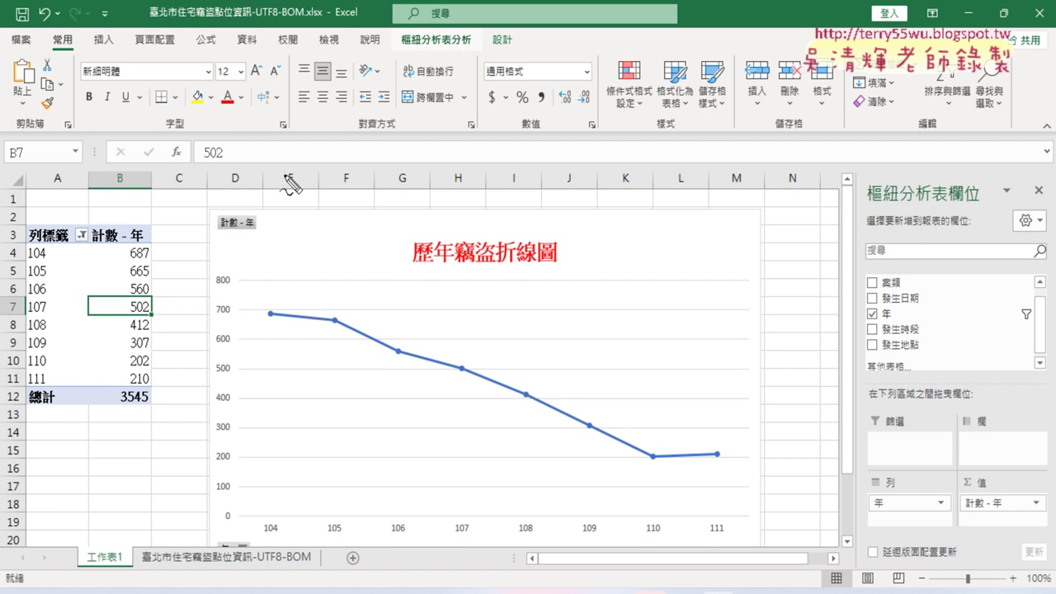
left_click_drag(239, 208, 208, 224)
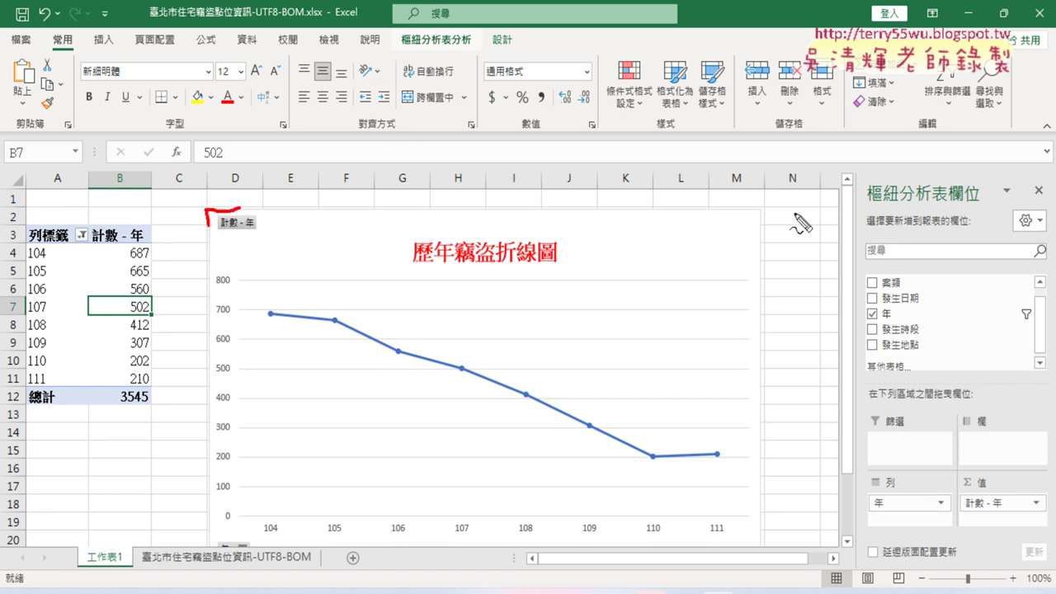
left_click_drag(765, 208, 769, 238)
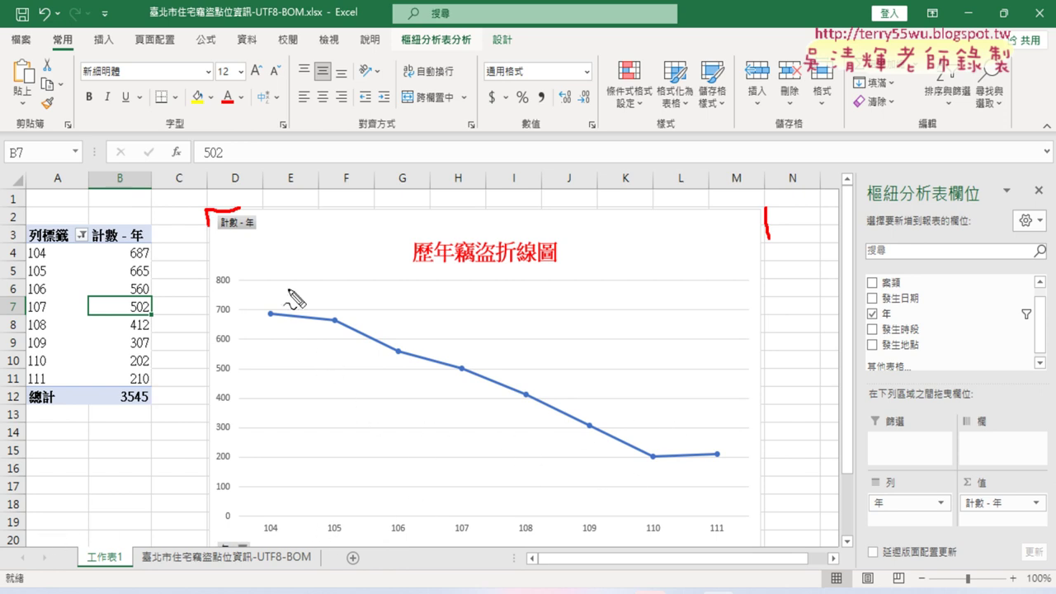
left_click_drag(394, 239, 391, 272)
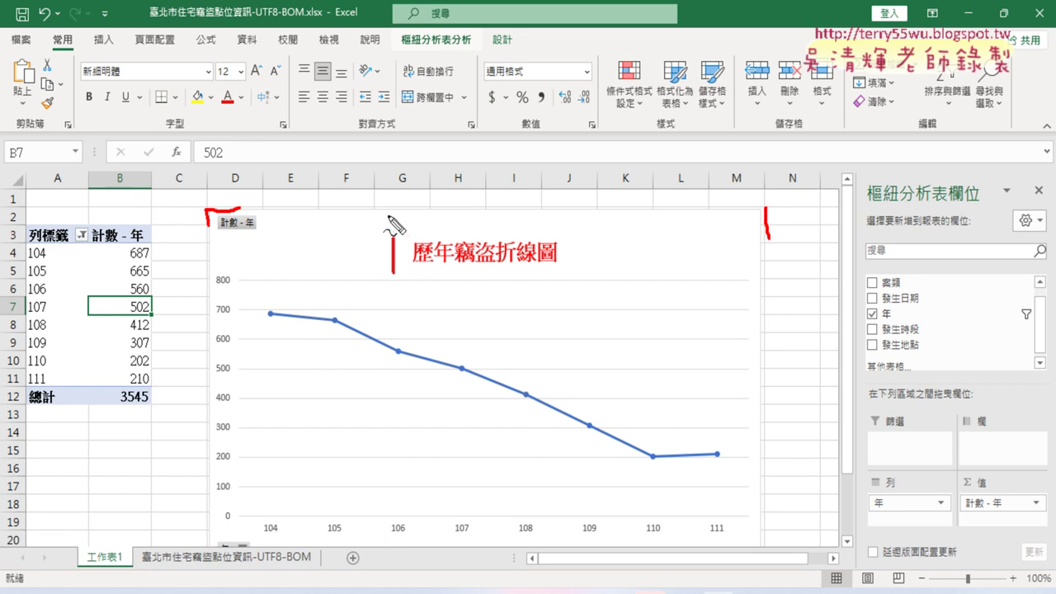
mouse_move(390, 216)
left_mouse_down()
mouse_move(569, 221)
mouse_move(573, 280)
left_mouse_up()
left_click_drag(427, 286, 538, 291)
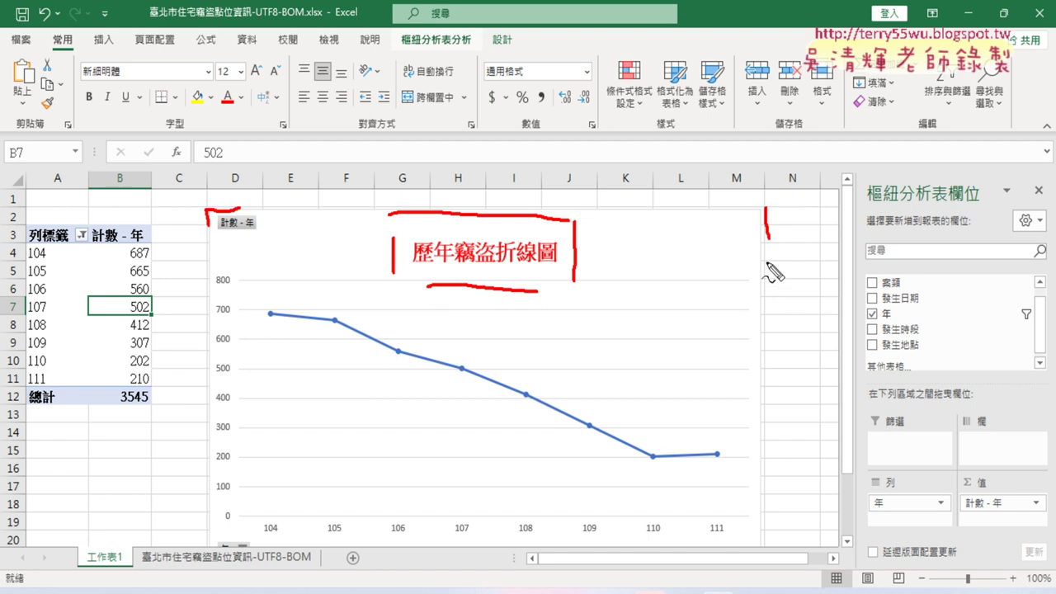
key("Escape")
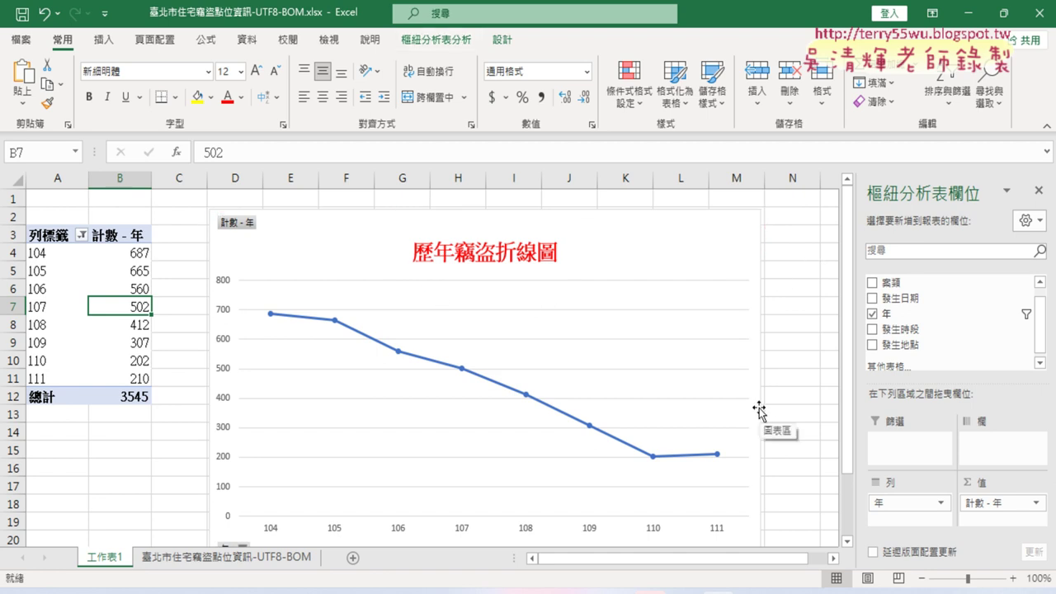
Step: Switch the chart legend on and then off again in the Chart Elements list
left_click(730, 250)
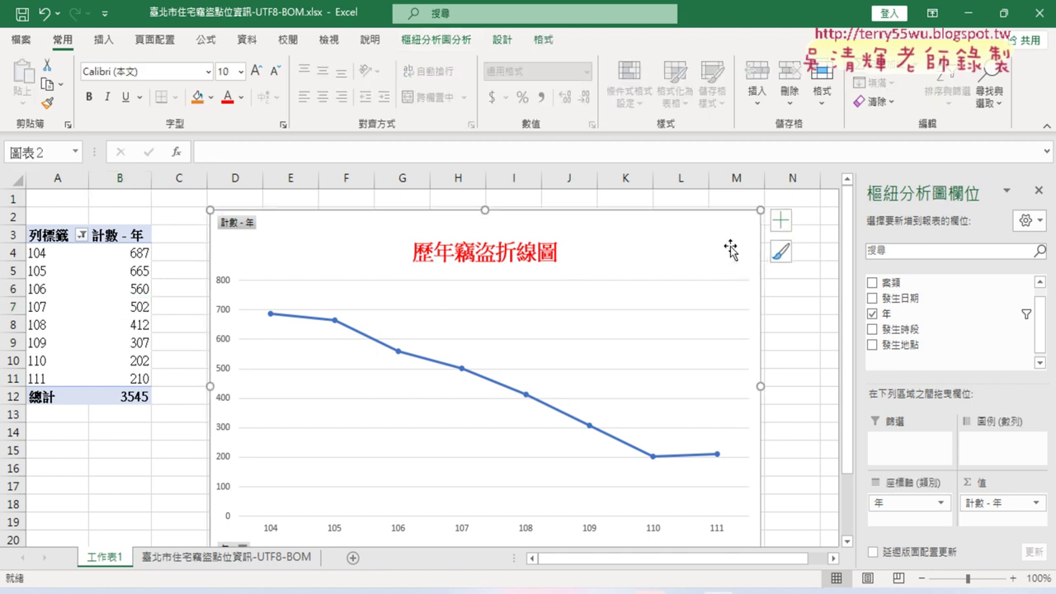
left_click(780, 219)
left_click(818, 357)
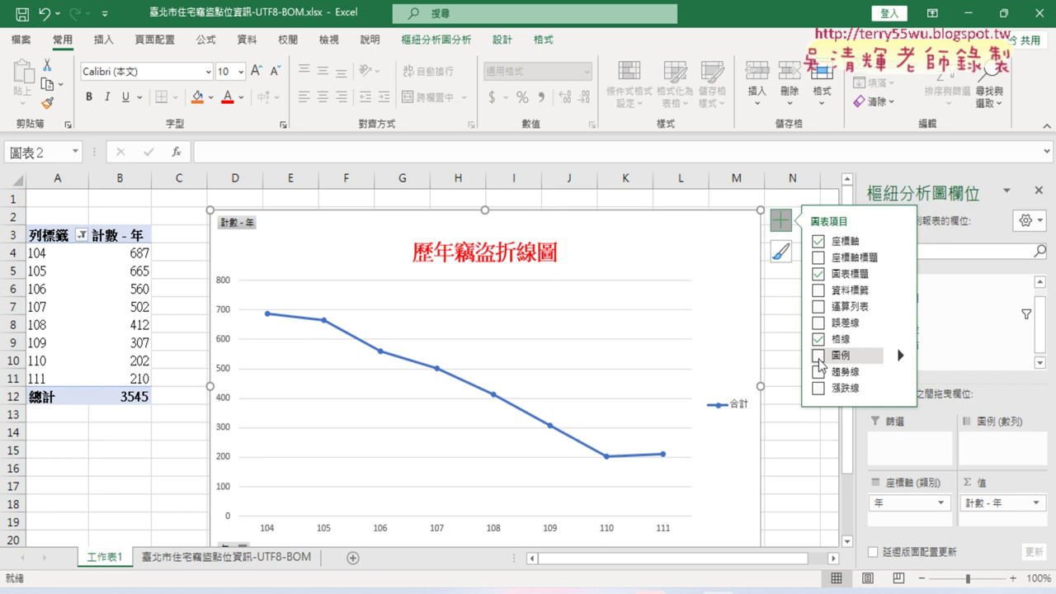
left_click(819, 357)
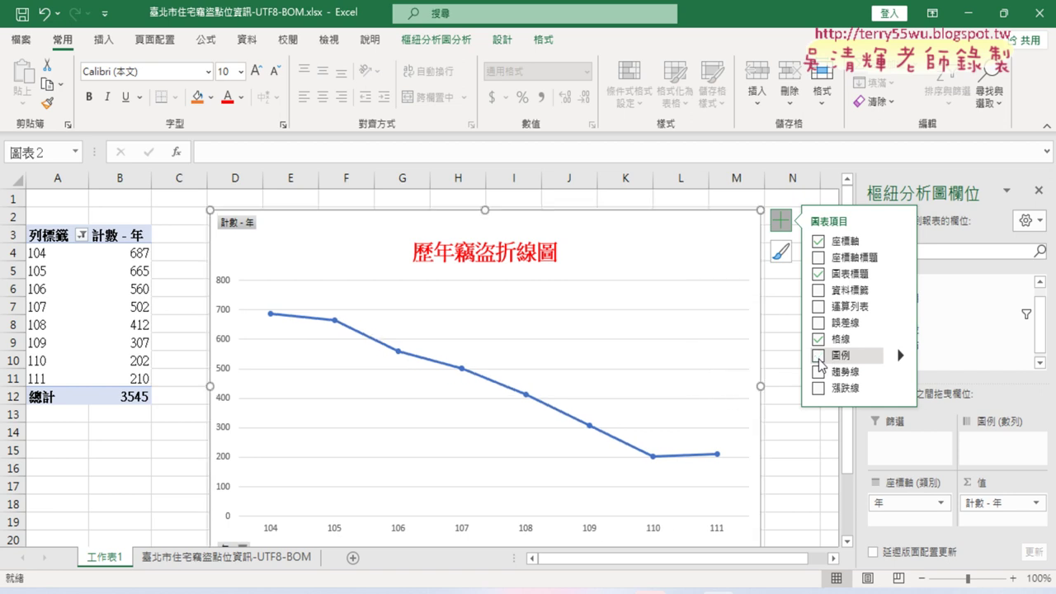